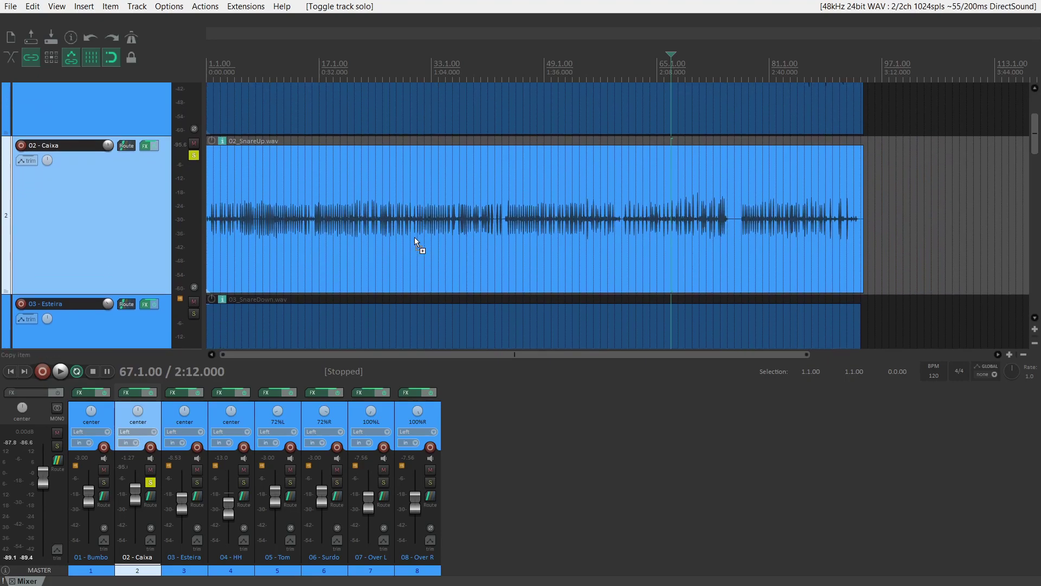
Select the 02_SnareUp item and set a time selection from 68.1.00 to 73.1.00.
{"action": "left_click", "coordinate": [691, 182]}
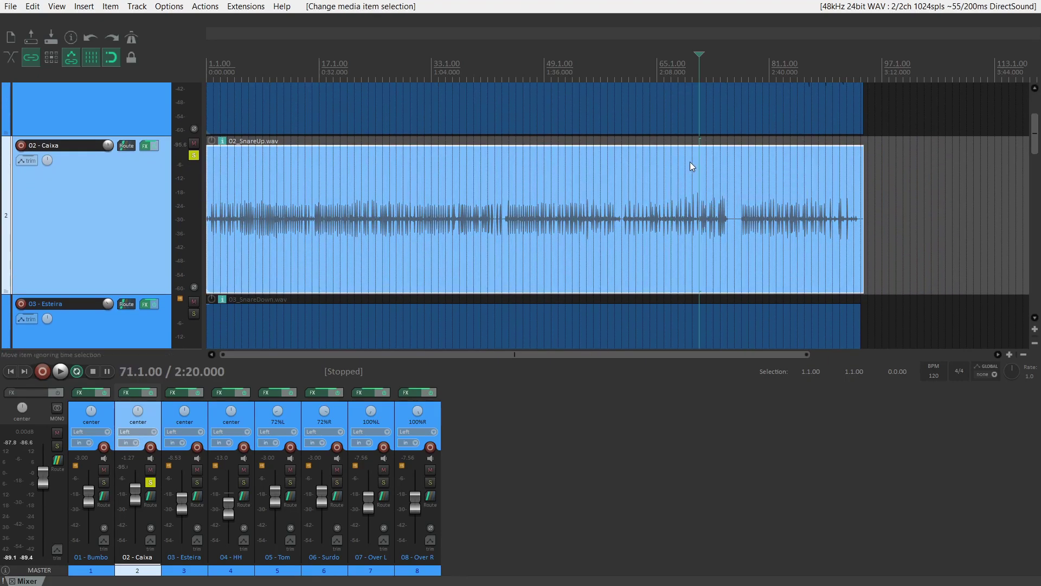
{"action": "left_click_drag", "start_coordinate": [683, 144], "coordinate": [713, 179]}
{"action": "left_click", "coordinate": [720, 201]}
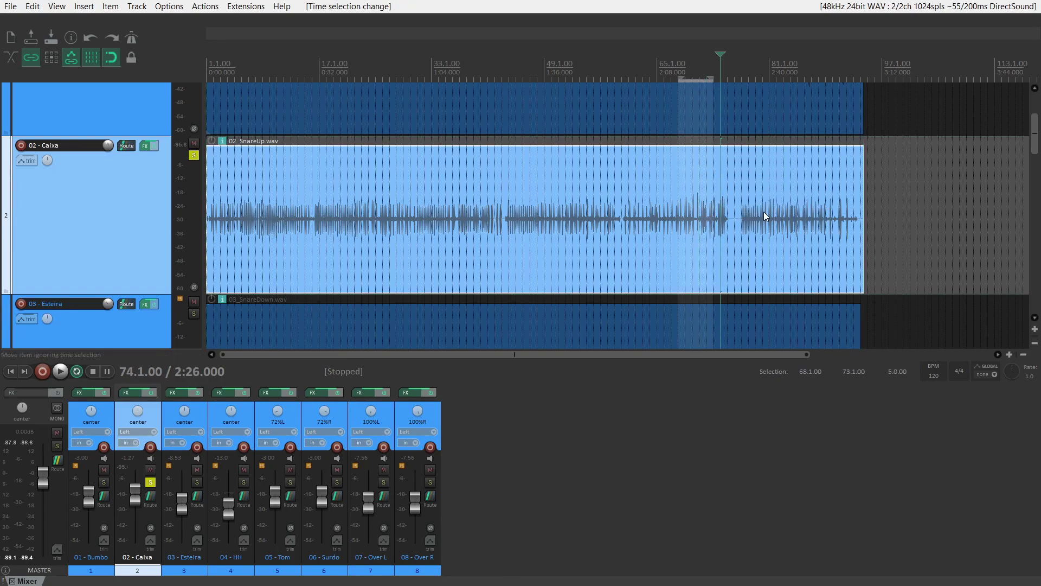
{"action": "left_click", "coordinate": [750, 206]}
{"action": "scroll", "coordinate": [750, 207], "scroll_direction": "up", "scroll_amount": 5}
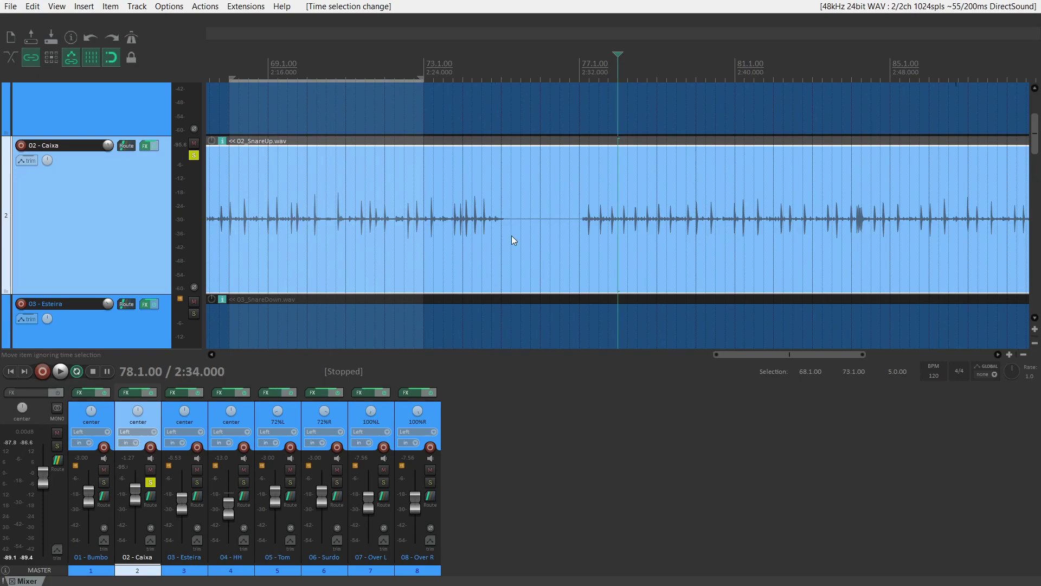
Open the bx_console N plugin of track 02 - Caixa and reposition its window beside the track.
{"action": "right_click", "coordinate": [144, 149]}
{"action": "left_click", "coordinate": [209, 158]}
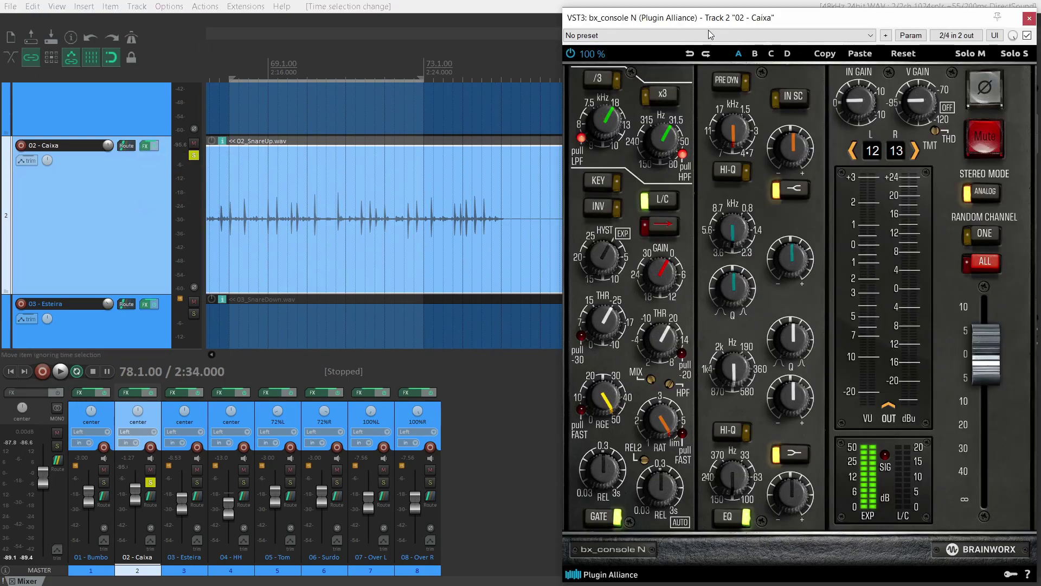
{"action": "left_click_drag", "start_coordinate": [773, 20], "coordinate": [753, 19]}
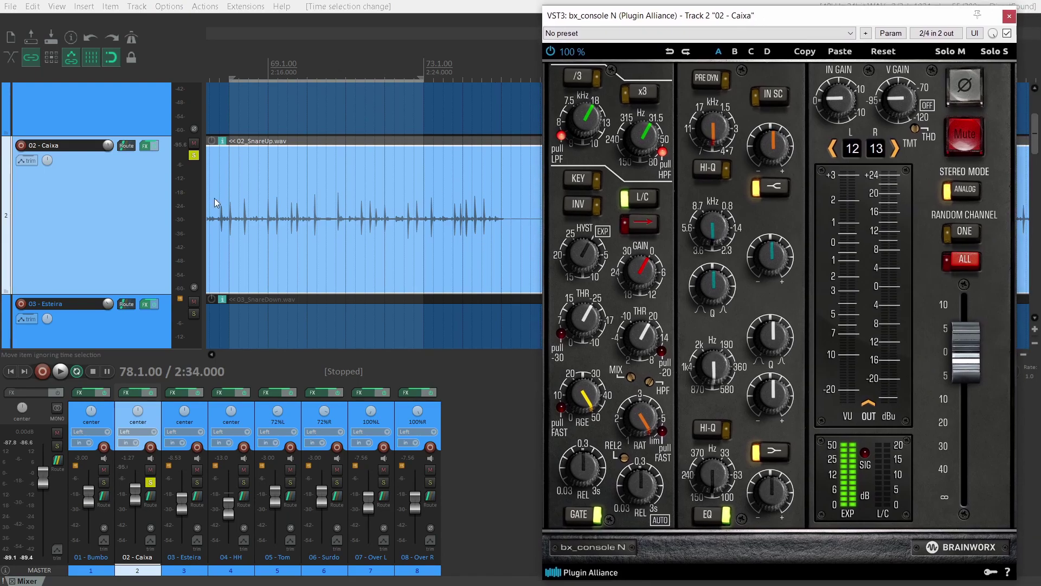
Place the edit cursor at 68.1.00 and audition the soloed snare loop.
{"action": "left_click", "coordinate": [229, 155]}
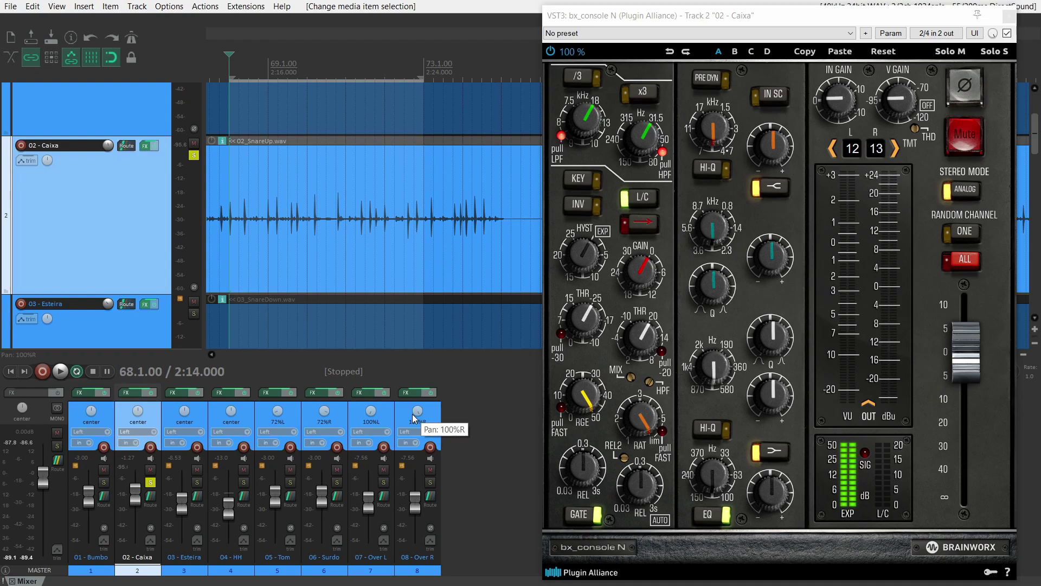
{"action": "mouse_move", "coordinate": [364, 503]}
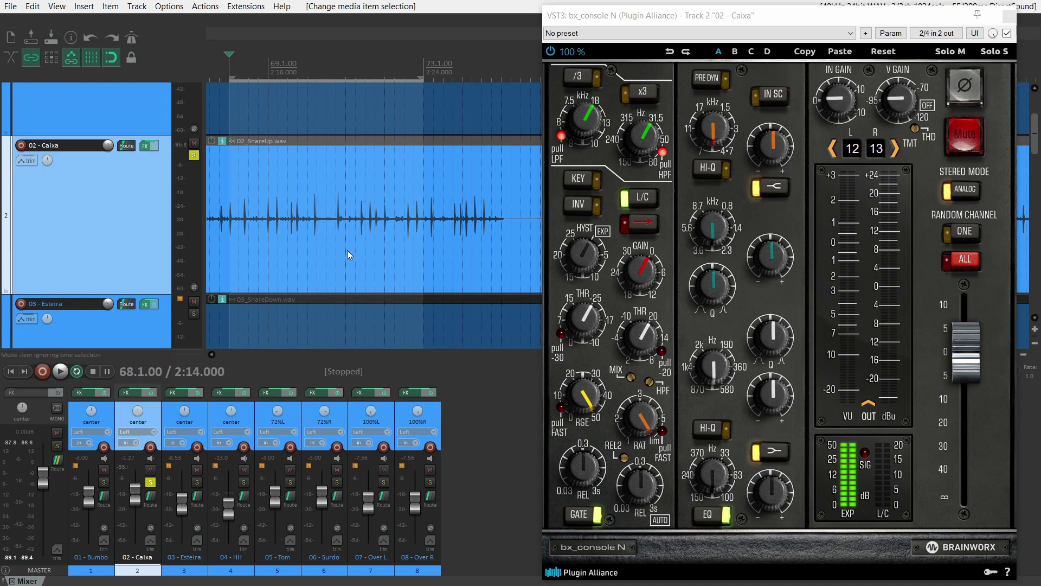
{"action": "key", "text": "space"}
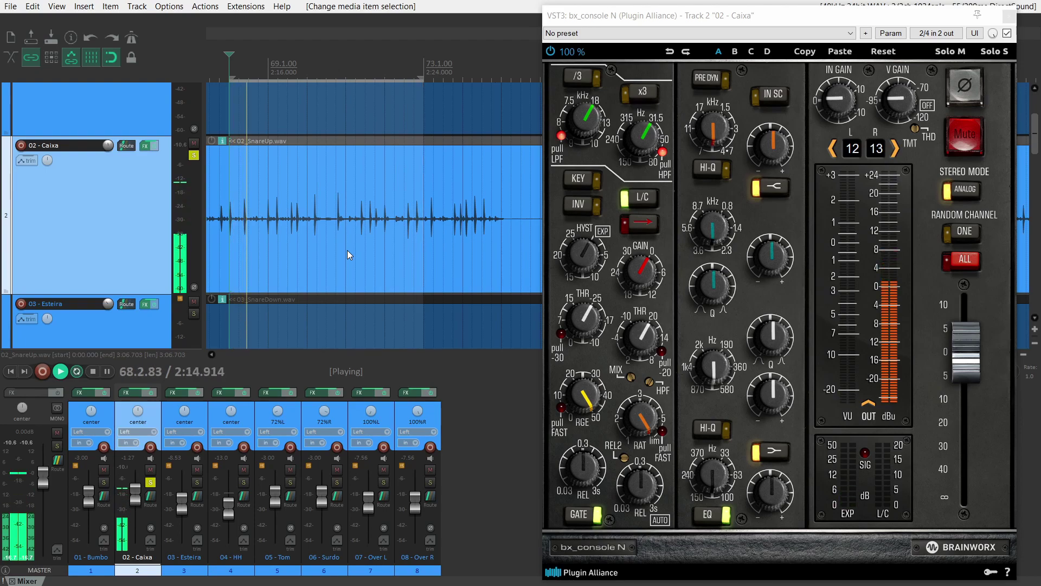
{"action": "key", "text": "space"}
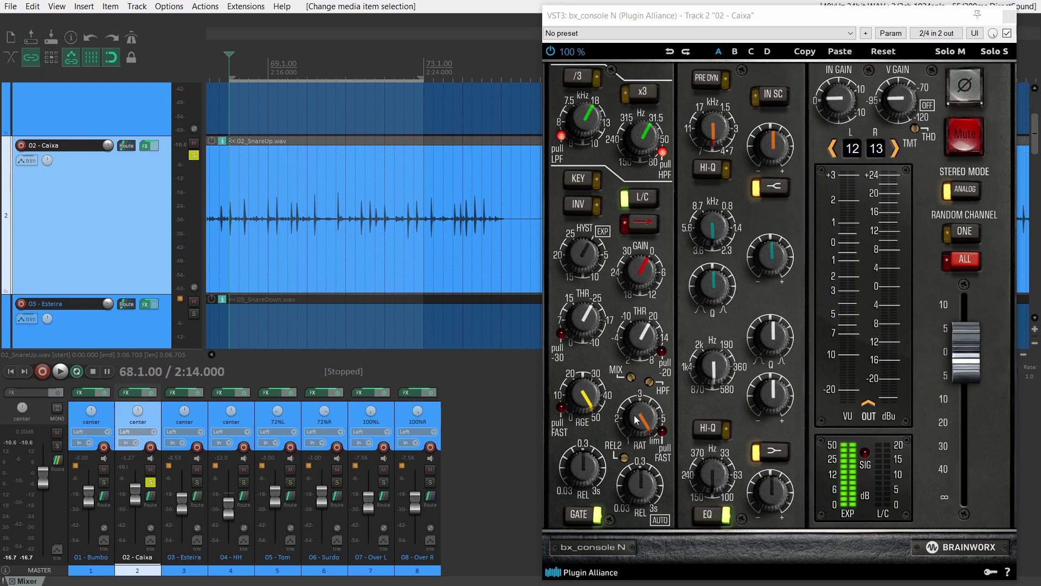
Try different threshold settings on the bx_console N compressor and restore the starting position.
{"action": "left_click", "coordinate": [637, 337]}
{"action": "scroll", "coordinate": [640, 338], "scroll_direction": "down", "scroll_amount": 6}
{"action": "scroll", "coordinate": [643, 334], "scroll_direction": "down", "scroll_amount": 2}
{"action": "double_click", "coordinate": [640, 345]}
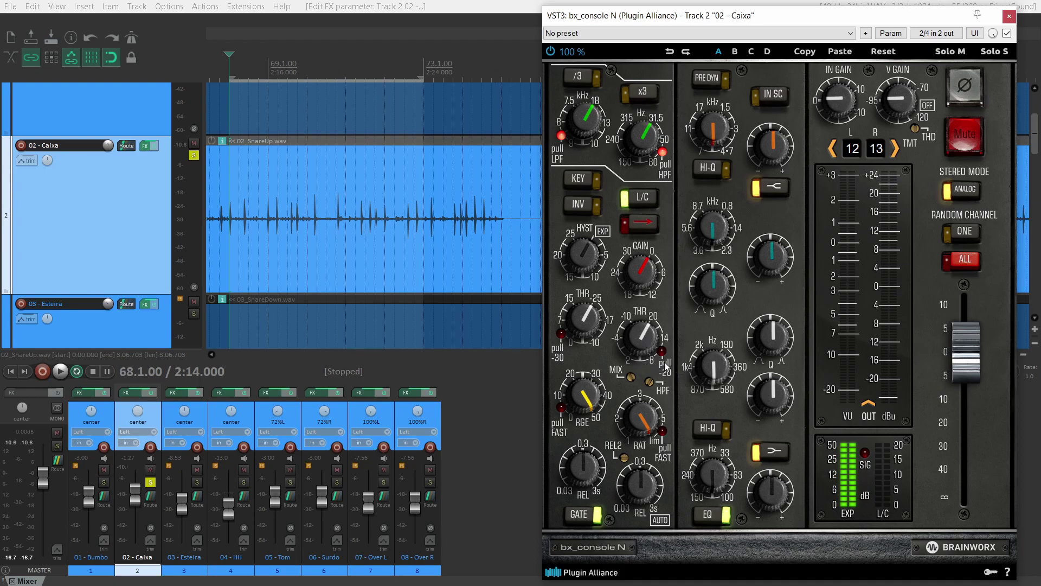
{"action": "mouse_move", "coordinate": [636, 335]}
{"action": "left_mouse_down"}
{"action": "mouse_move", "coordinate": [651, 338]}
{"action": "mouse_move", "coordinate": [649, 328]}
{"action": "mouse_move", "coordinate": [637, 342]}
{"action": "left_mouse_up"}
{"action": "scroll", "coordinate": [636, 339], "scroll_direction": "up", "scroll_amount": 7}
Try out the compressor's ratio control and turn its release toward the slowest setting.
{"action": "mouse_move", "coordinate": [637, 423]}
{"action": "left_mouse_down"}
{"action": "mouse_move", "coordinate": [636, 436]}
{"action": "mouse_move", "coordinate": [639, 415]}
{"action": "left_mouse_up"}
{"action": "scroll", "coordinate": [640, 422], "scroll_direction": "up", "scroll_amount": 2}
{"action": "scroll", "coordinate": [640, 422], "scroll_direction": "up", "scroll_amount": 1}
{"action": "scroll", "coordinate": [640, 422], "scroll_direction": "up", "scroll_amount": 3}
{"action": "scroll", "coordinate": [639, 489], "scroll_direction": "down", "scroll_amount": 3}
{"action": "scroll", "coordinate": [637, 492], "scroll_direction": "up", "scroll_amount": 2}
{"action": "scroll", "coordinate": [644, 275], "scroll_direction": "up", "scroll_amount": 10}
{"action": "scroll", "coordinate": [644, 275], "scroll_direction": "up", "scroll_amount": 7}
{"action": "scroll", "coordinate": [652, 283], "scroll_direction": "down", "scroll_amount": 20}
{"action": "scroll", "coordinate": [641, 418], "scroll_direction": "up", "scroll_amount": 2}
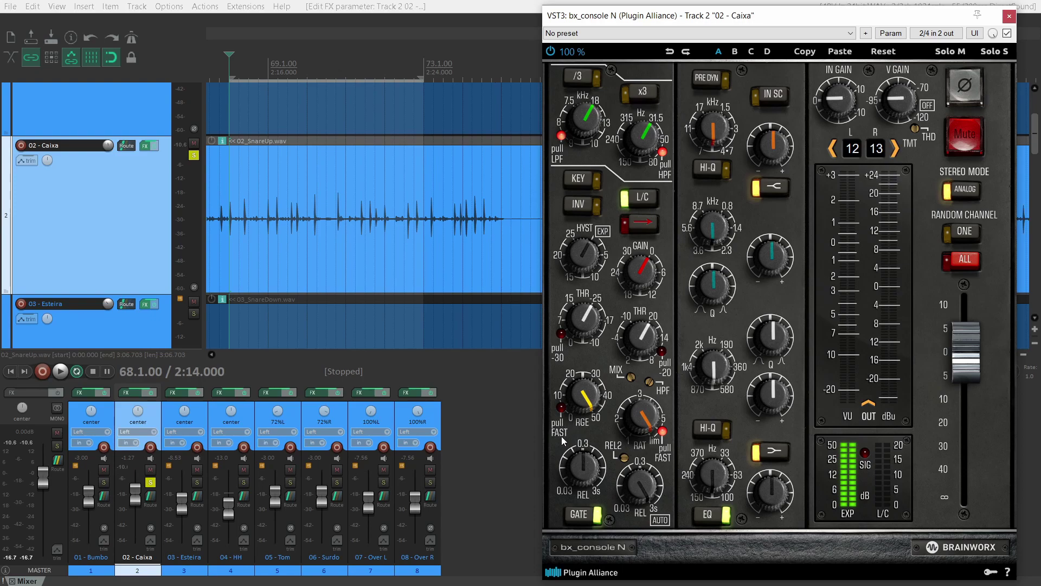
Toggle the compressor's fast attack on and off, leaving it off.
{"action": "left_click", "coordinate": [658, 438]}
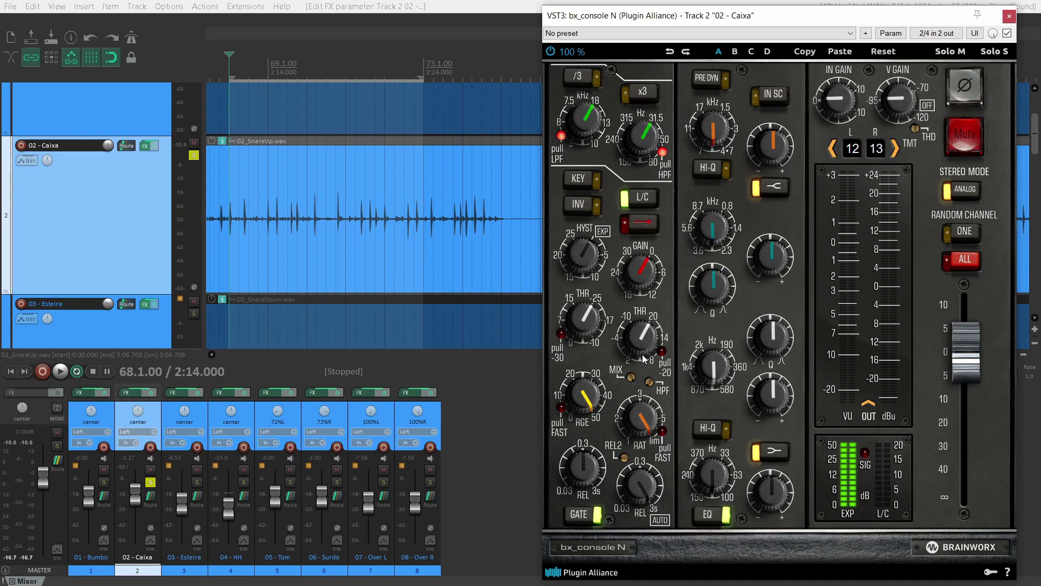
{"action": "left_click", "coordinate": [644, 408]}
{"action": "left_click_drag", "start_coordinate": [643, 407], "coordinate": [643, 416]}
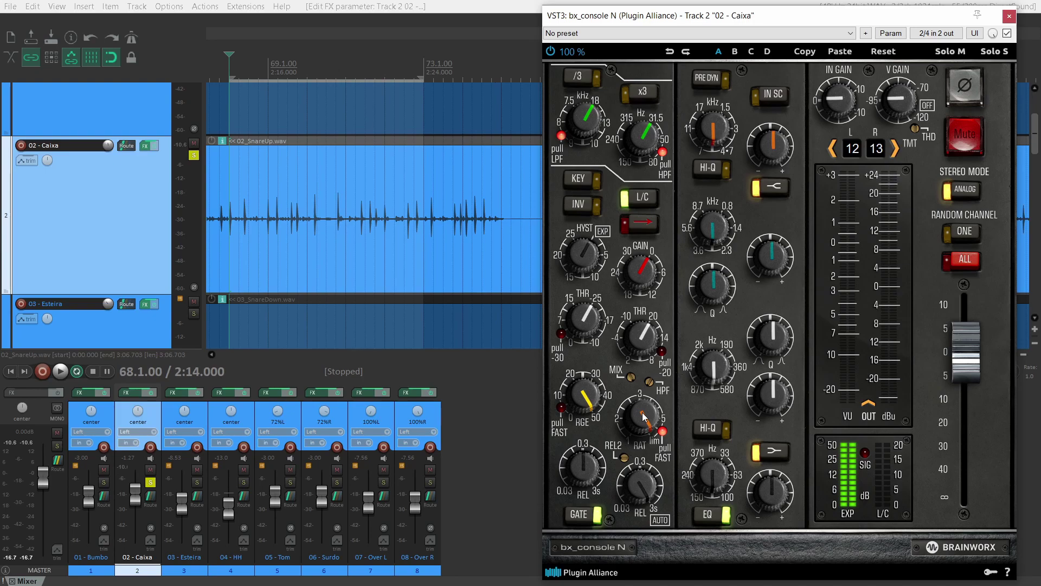
{"action": "left_click_drag", "start_coordinate": [643, 415], "coordinate": [646, 421]}
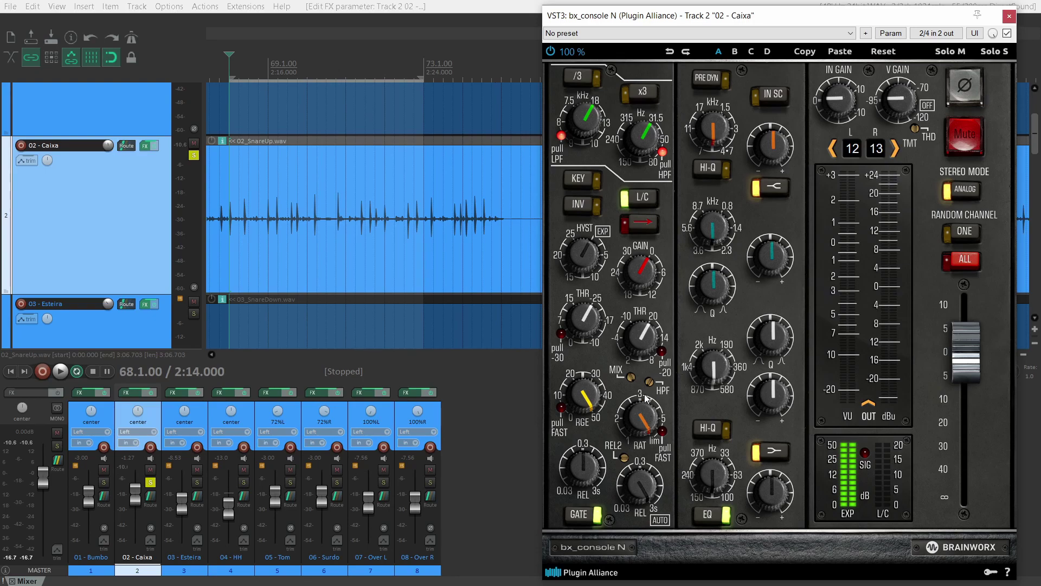
Try the red arrow switch beneath the L/C switch by toggling it repeatedly.
{"action": "left_click", "coordinate": [647, 225]}
{"action": "left_click", "coordinate": [646, 226]}
{"action": "left_click", "coordinate": [647, 226]}
{"action": "left_click", "coordinate": [646, 225]}
{"action": "left_click", "coordinate": [643, 224]}
Try different amounts on the compressor's MIX control and return it to its starting position.
{"action": "mouse_move", "coordinate": [633, 380]}
{"action": "scroll", "coordinate": [633, 380], "scroll_direction": "up", "scroll_amount": 3}
{"action": "scroll", "coordinate": [633, 380], "scroll_direction": "down", "scroll_amount": 5}
{"action": "scroll", "coordinate": [650, 380], "scroll_direction": "up", "scroll_amount": 5}
{"action": "scroll", "coordinate": [650, 381], "scroll_direction": "down", "scroll_amount": 3}
Switch to the browser to read the REL2 section of the bx_console N manual, then return to REAPER and audition the snare loop.
{"action": "key", "text": "alt+Tab"}
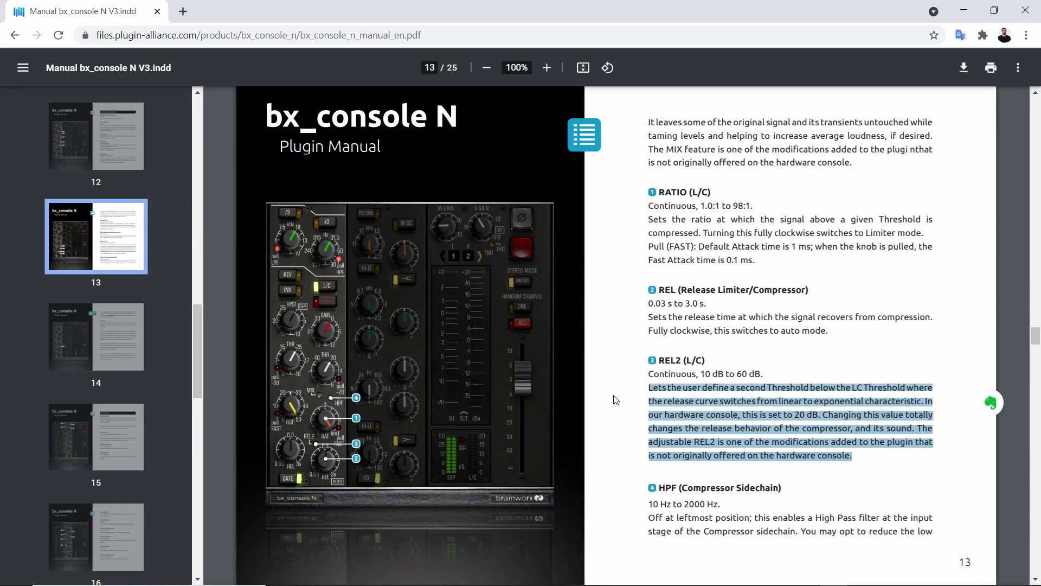
{"action": "key", "text": "alt+Tab"}
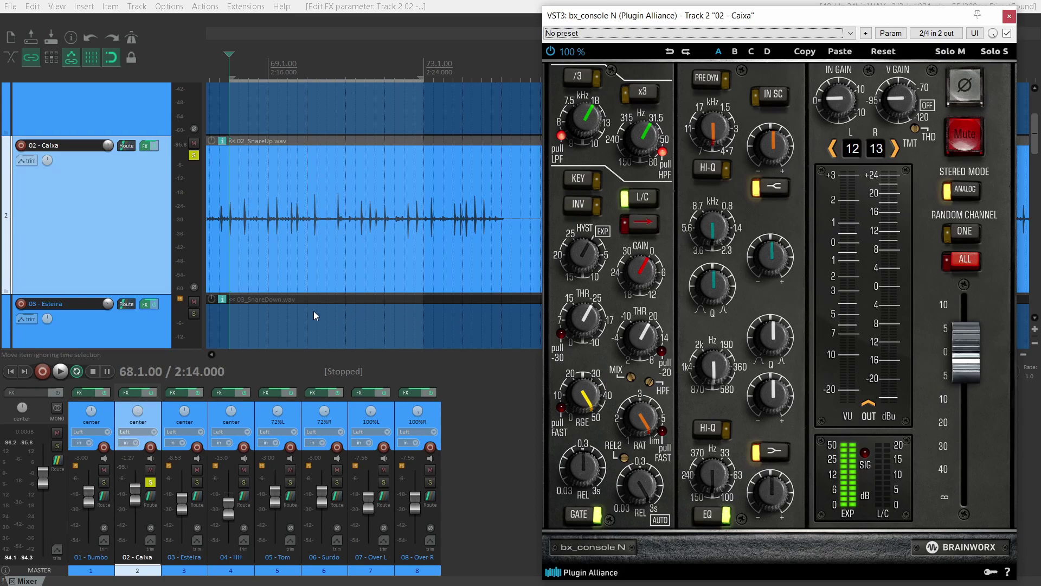
{"action": "key", "text": "space"}
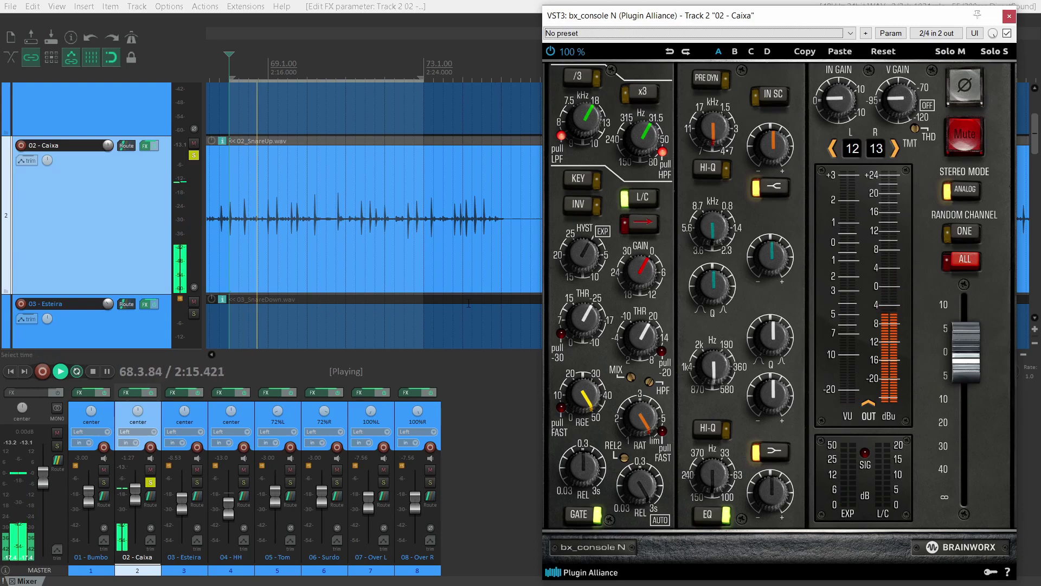
{"action": "key", "text": "space"}
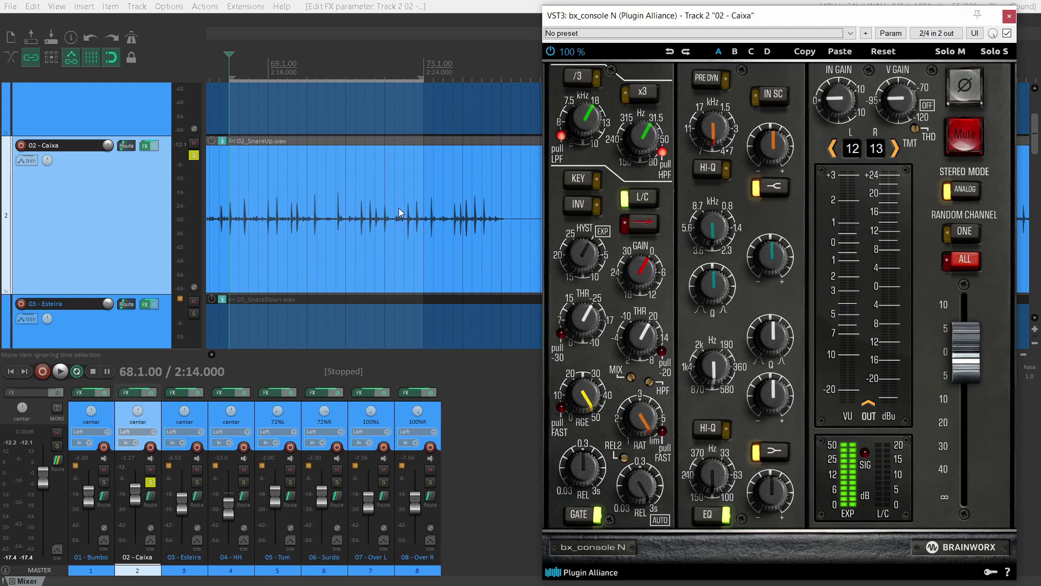
Lower the low-pass filter to about 7.5 kHz while the snare loop plays, and compare the sound with the filter off and on.
{"action": "left_click", "coordinate": [426, 224]}
{"action": "key", "text": "space"}
{"action": "scroll", "coordinate": [589, 123], "scroll_direction": "down", "scroll_amount": 2}
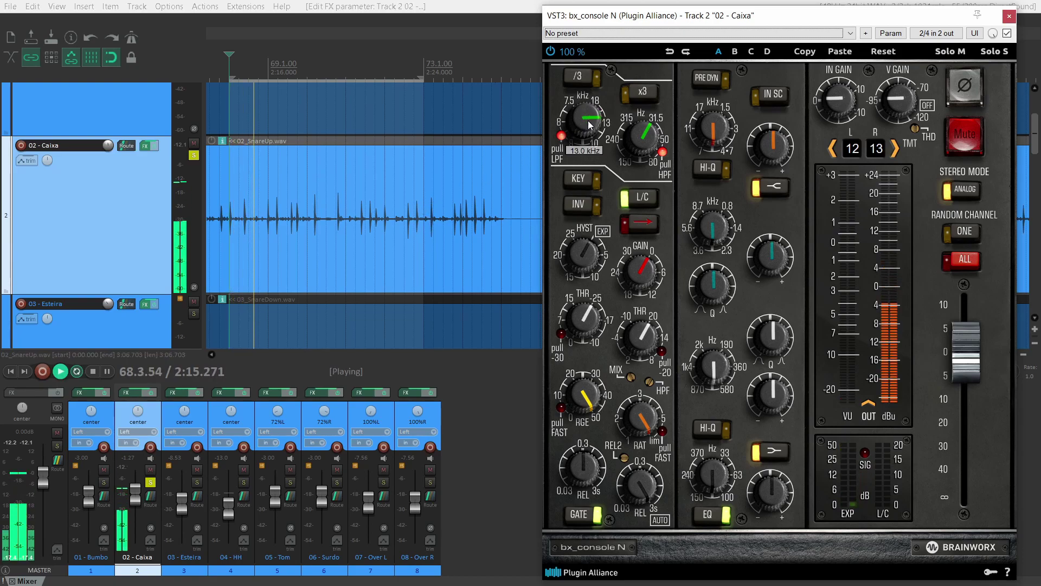
{"action": "scroll", "coordinate": [588, 124], "scroll_direction": "down", "scroll_amount": 4}
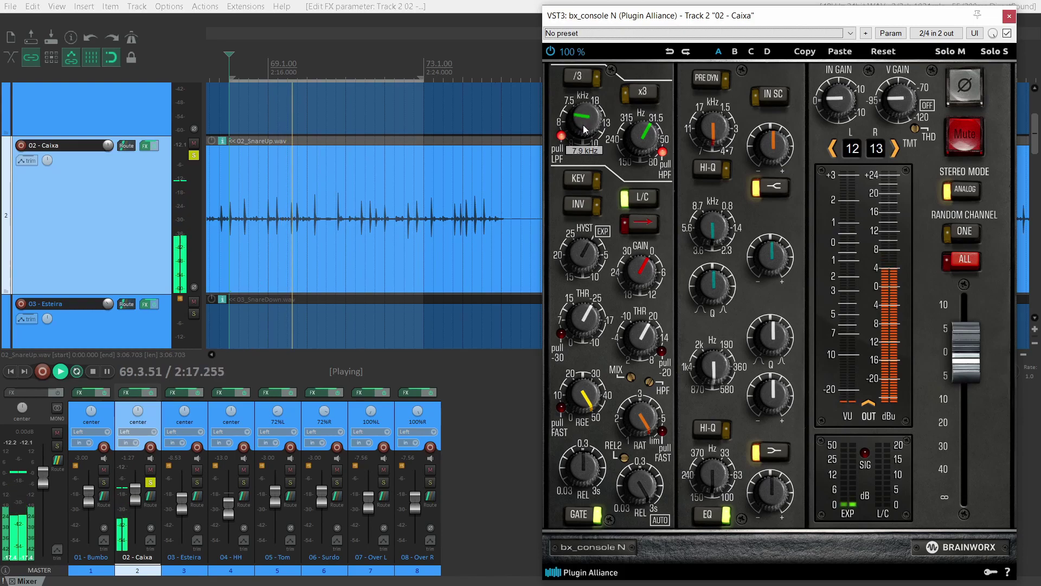
{"action": "scroll", "coordinate": [583, 126], "scroll_direction": "up", "scroll_amount": 1}
{"action": "left_click", "coordinate": [560, 135]}
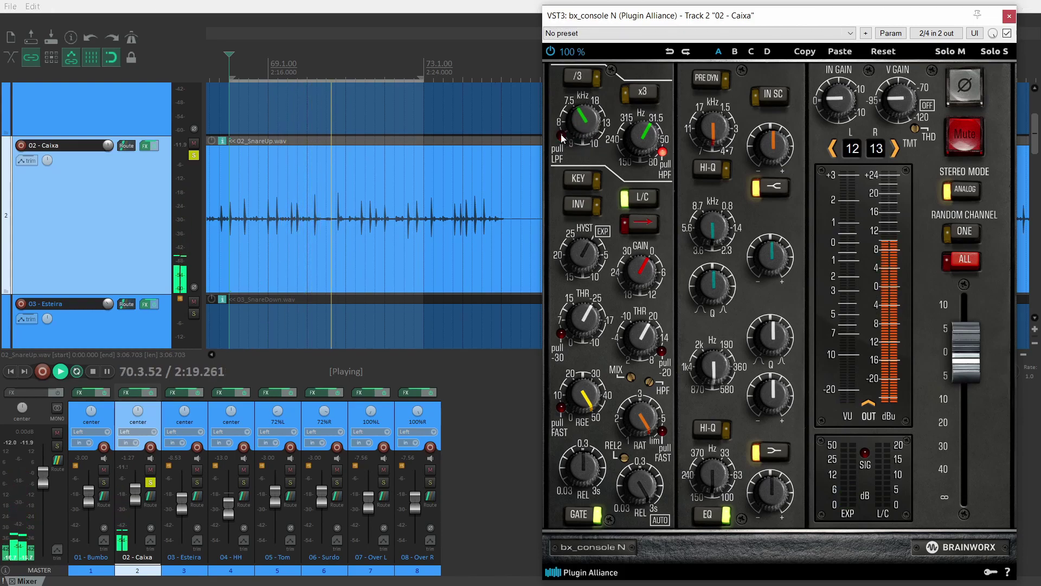
{"action": "left_click", "coordinate": [560, 134]}
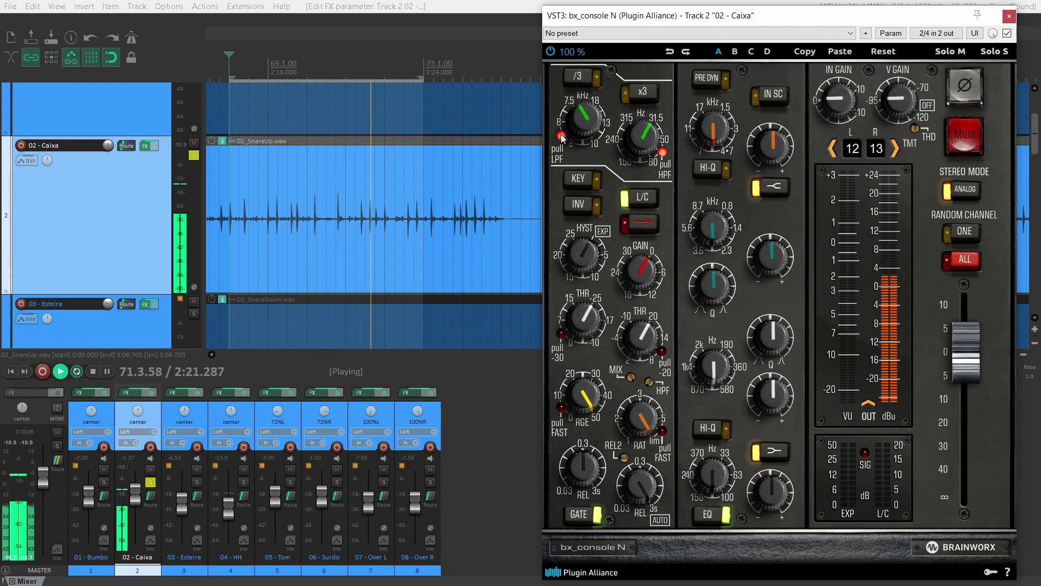
Fine-tune the low-pass filter to about 8 kHz, compare it off and on, and stop playback with it on.
{"action": "scroll", "coordinate": [583, 127], "scroll_direction": "down", "scroll_amount": 2}
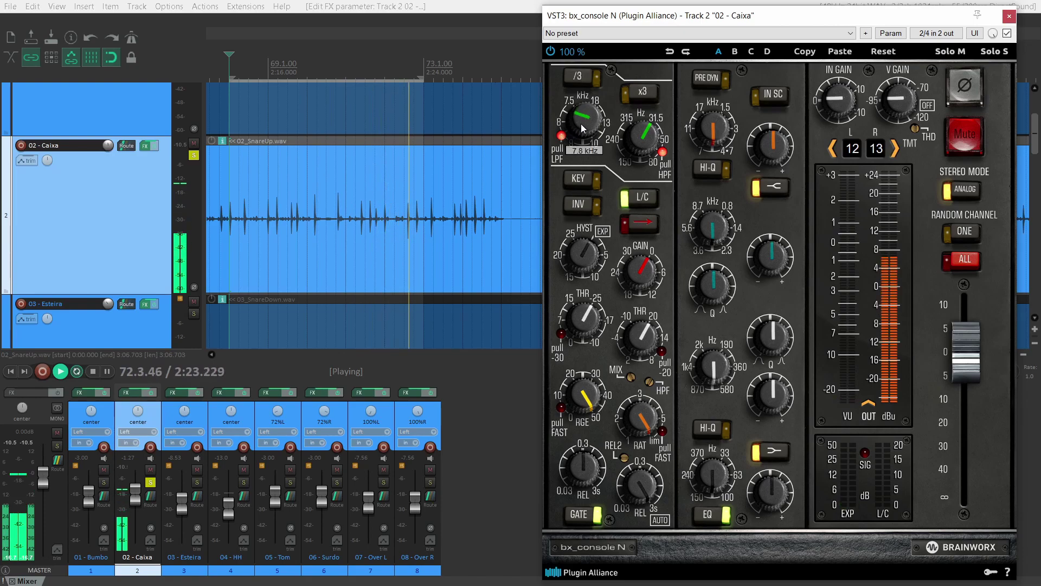
{"action": "left_click", "coordinate": [560, 134]}
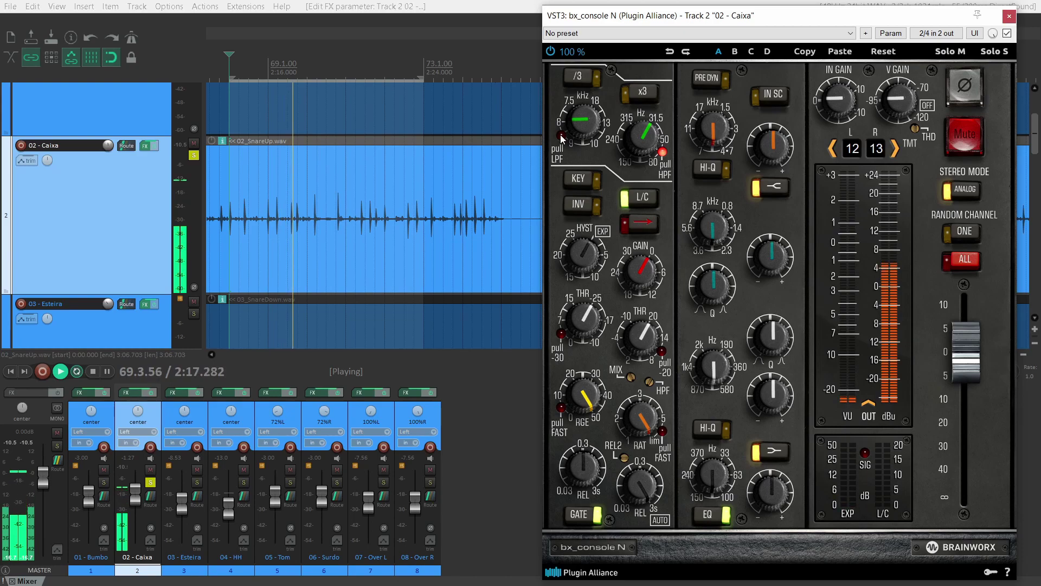
{"action": "left_click", "coordinate": [561, 135]}
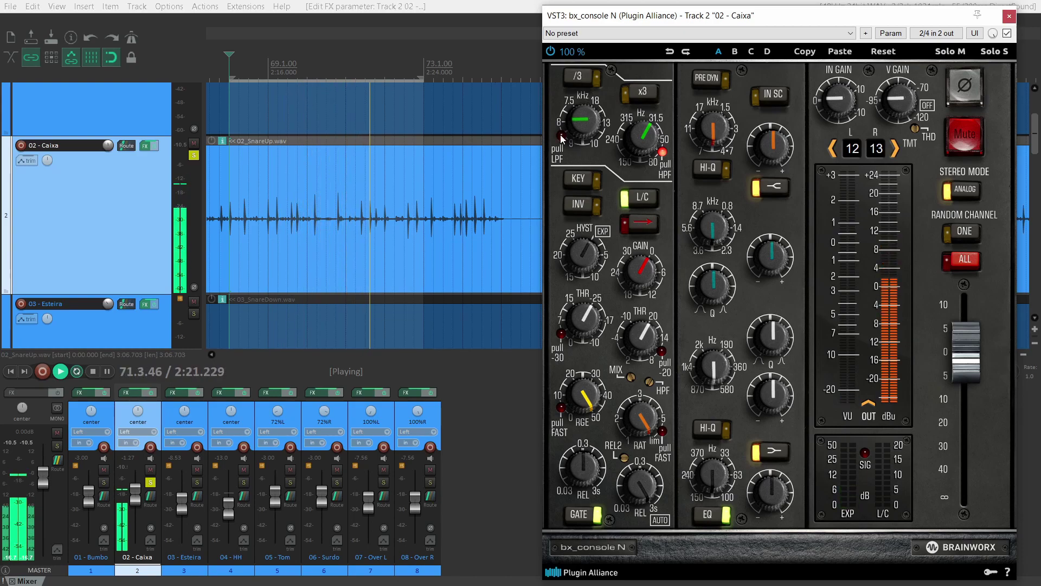
{"action": "left_click", "coordinate": [561, 134]}
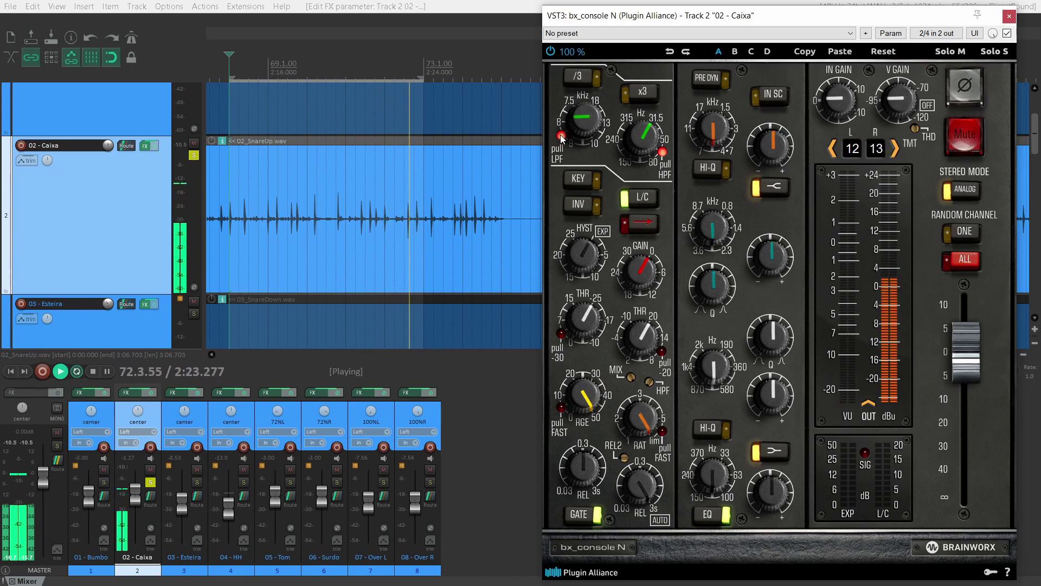
{"action": "key", "text": "space"}
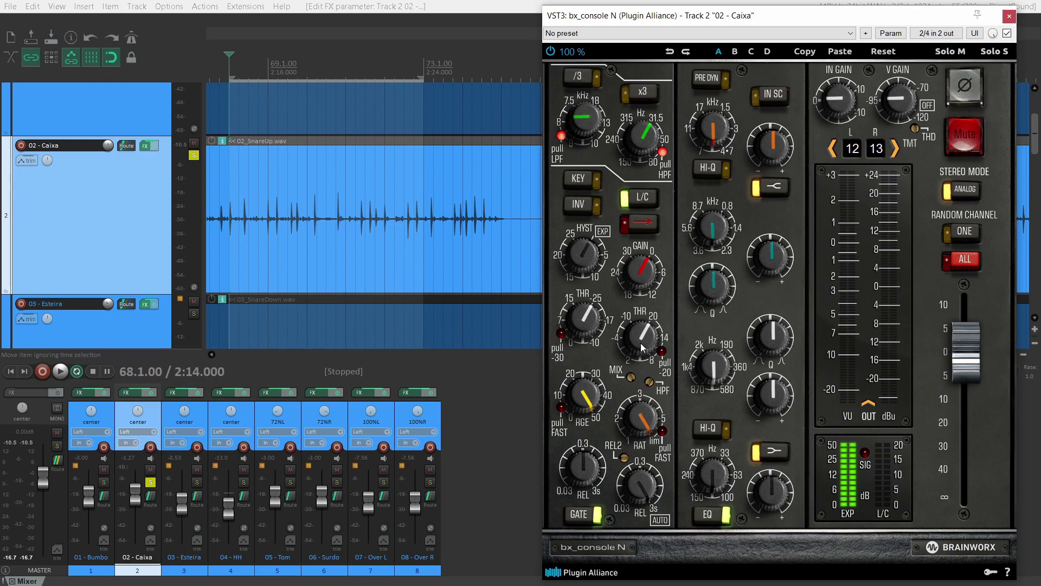
Set the compressor ratio to about 4:1 and enable its fast attack.
{"action": "left_click_drag", "start_coordinate": [640, 412], "coordinate": [640, 416]}
{"action": "scroll", "coordinate": [640, 416], "scroll_direction": "down", "scroll_amount": 5}
{"action": "scroll", "coordinate": [640, 417], "scroll_direction": "down", "scroll_amount": 1}
{"action": "scroll", "coordinate": [640, 416], "scroll_direction": "down", "scroll_amount": 1}
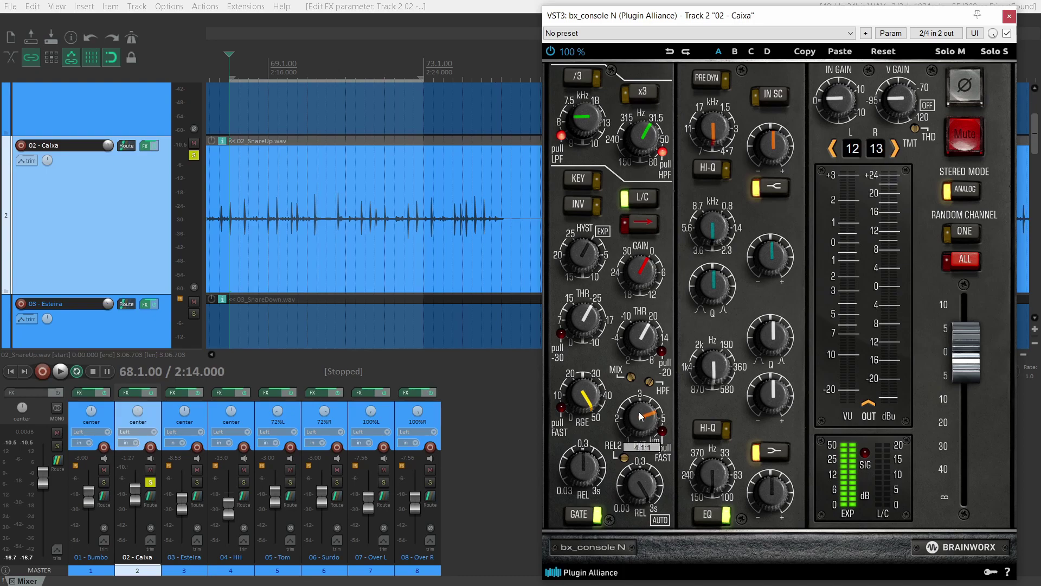
{"action": "scroll", "coordinate": [640, 416], "scroll_direction": "down", "scroll_amount": 1}
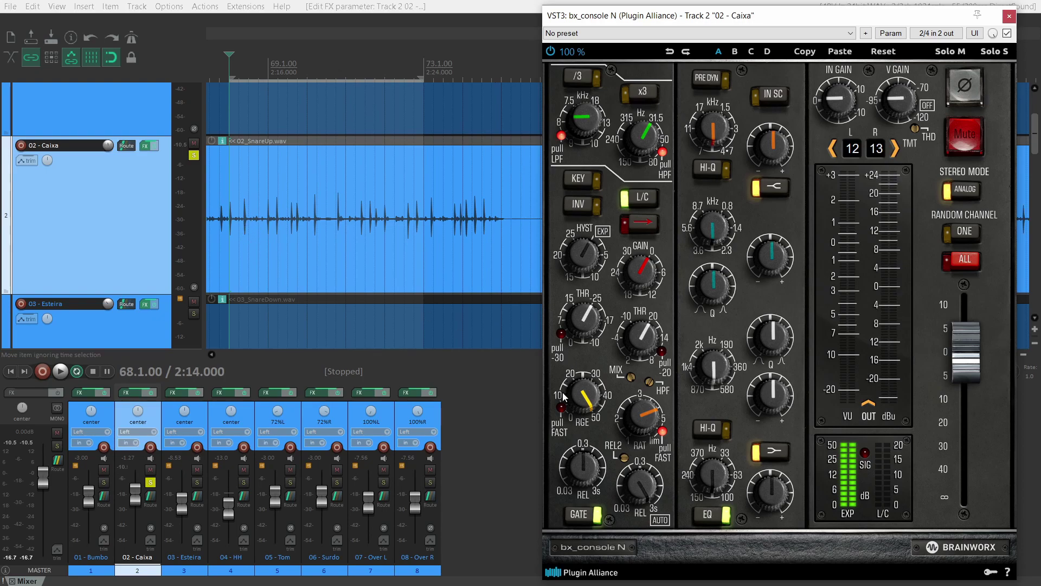
Lower the compressor threshold to about -4 dB while the snare loop plays, then stop playback.
{"action": "key", "text": "space"}
{"action": "scroll", "coordinate": [636, 337], "scroll_direction": "up", "scroll_amount": 2}
{"action": "scroll", "coordinate": [636, 337], "scroll_direction": "down", "scroll_amount": 3}
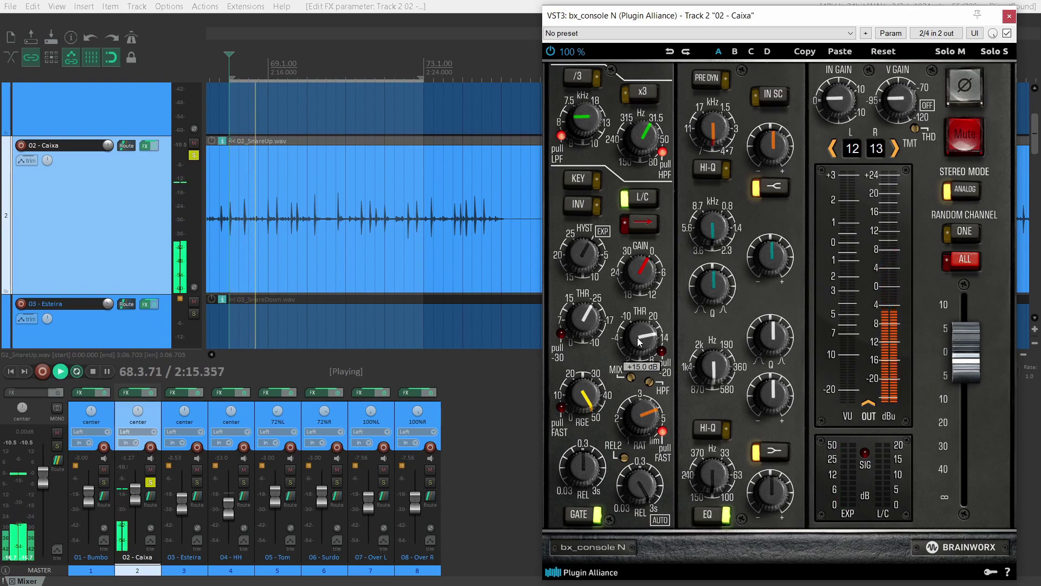
{"action": "scroll", "coordinate": [637, 338], "scroll_direction": "down", "scroll_amount": 2}
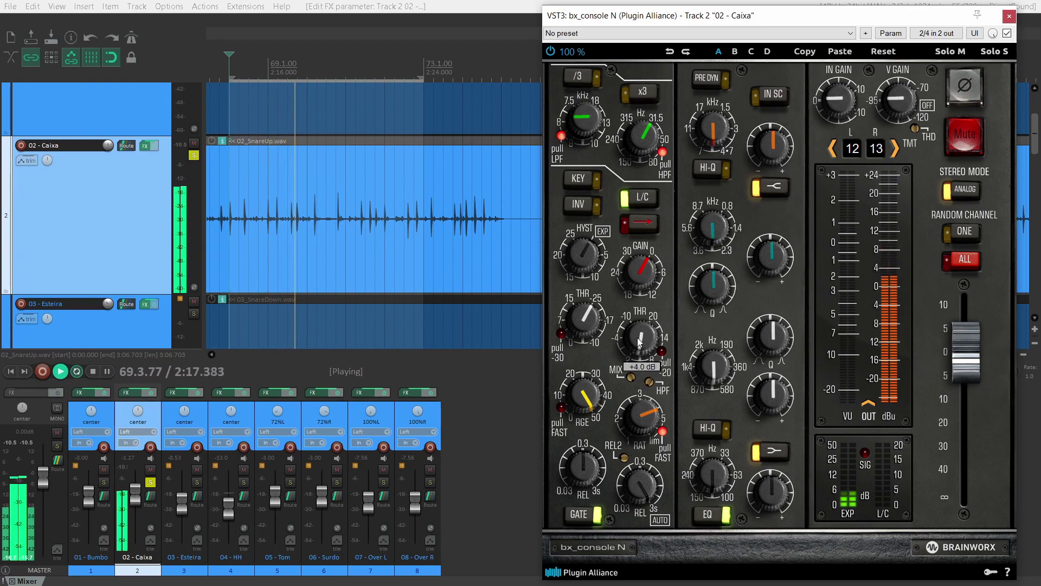
{"action": "scroll", "coordinate": [639, 341], "scroll_direction": "down", "scroll_amount": 2}
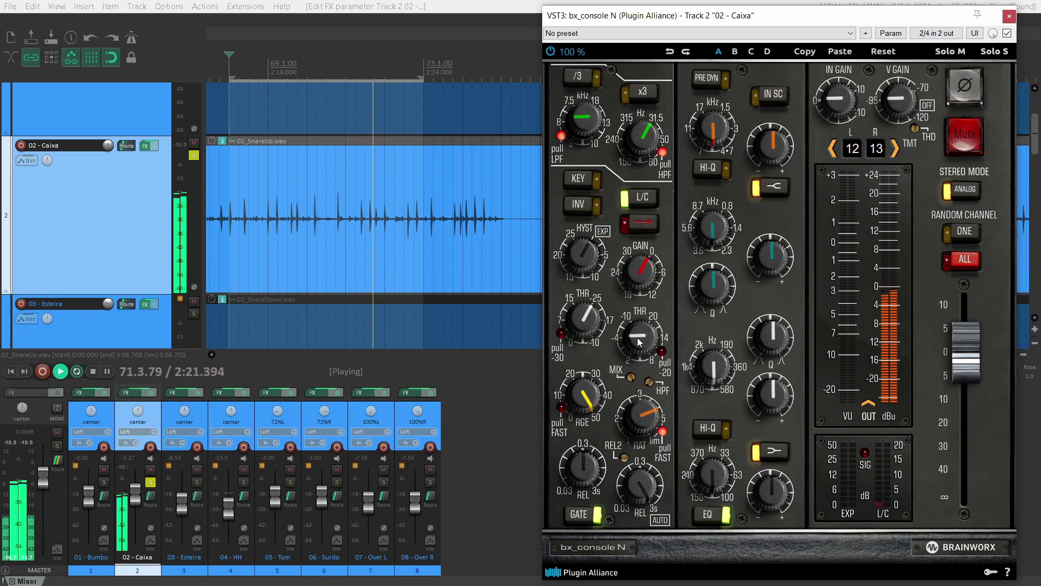
{"action": "key", "text": "space"}
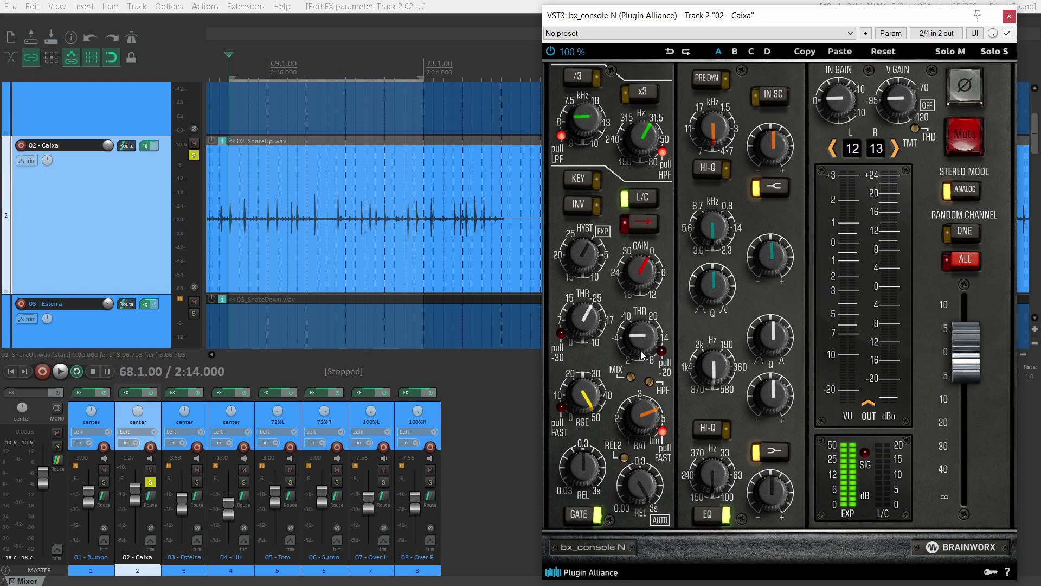
Play the snare loop again and readjust the compressor threshold to 0.0 dB.
{"action": "key", "text": "space"}
{"action": "scroll", "coordinate": [641, 355], "scroll_direction": "up", "scroll_amount": 3}
{"action": "scroll", "coordinate": [642, 355], "scroll_direction": "up", "scroll_amount": 5}
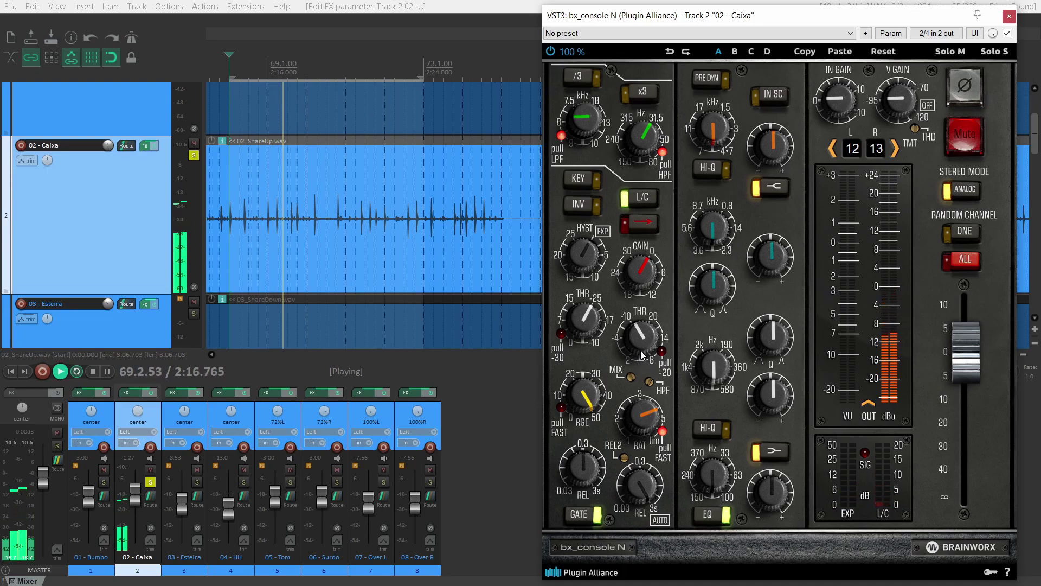
{"action": "scroll", "coordinate": [641, 355], "scroll_direction": "up", "scroll_amount": 2}
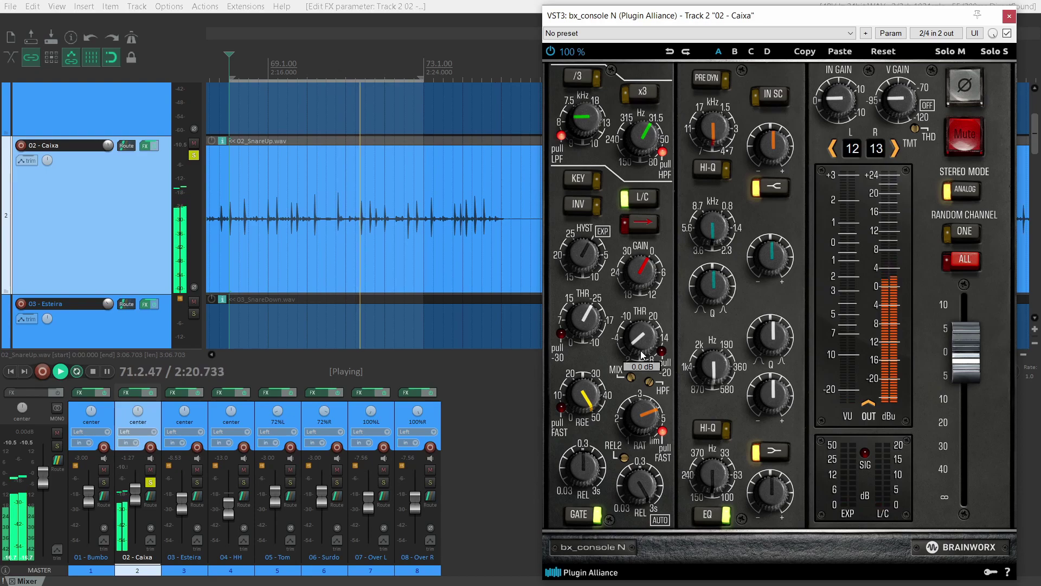
Fine-tune the snare compressor threshold to slightly above 0 dB while the loop plays, and stop playback.
{"action": "scroll", "coordinate": [641, 355], "scroll_direction": "up", "scroll_amount": 1}
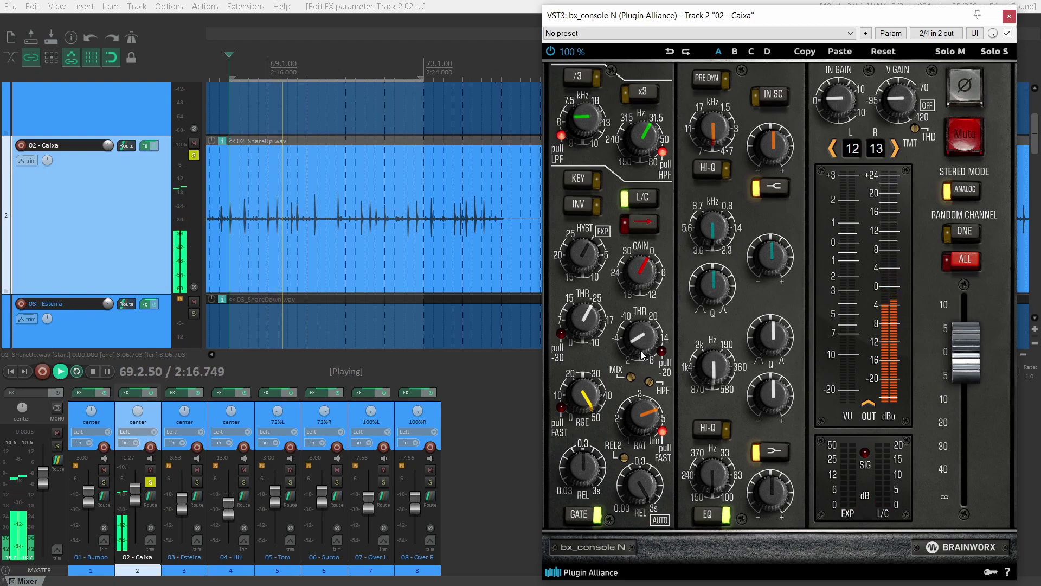
{"action": "scroll", "coordinate": [641, 355], "scroll_direction": "down", "scroll_amount": 1}
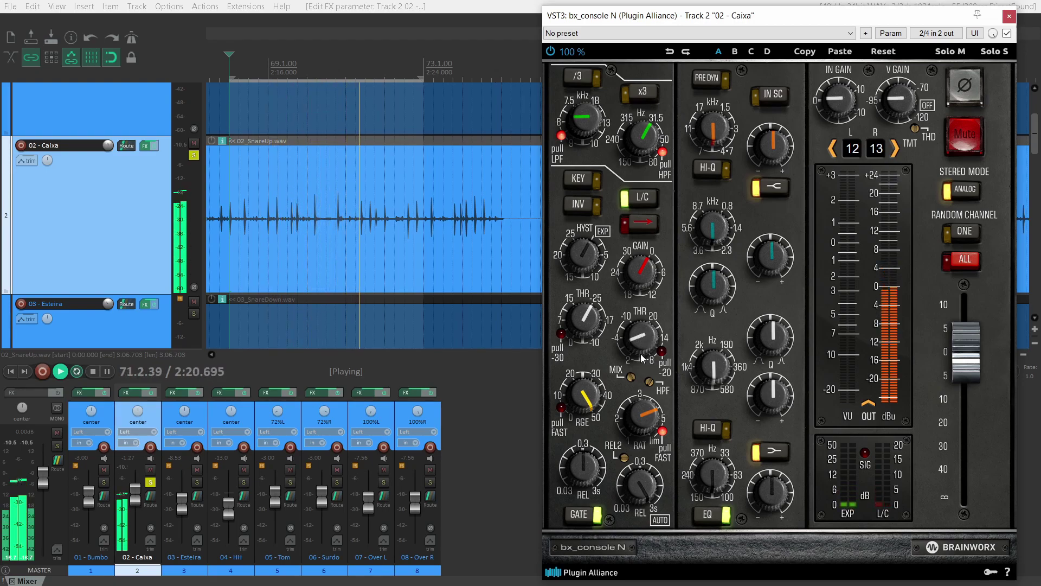
{"action": "key", "text": "space"}
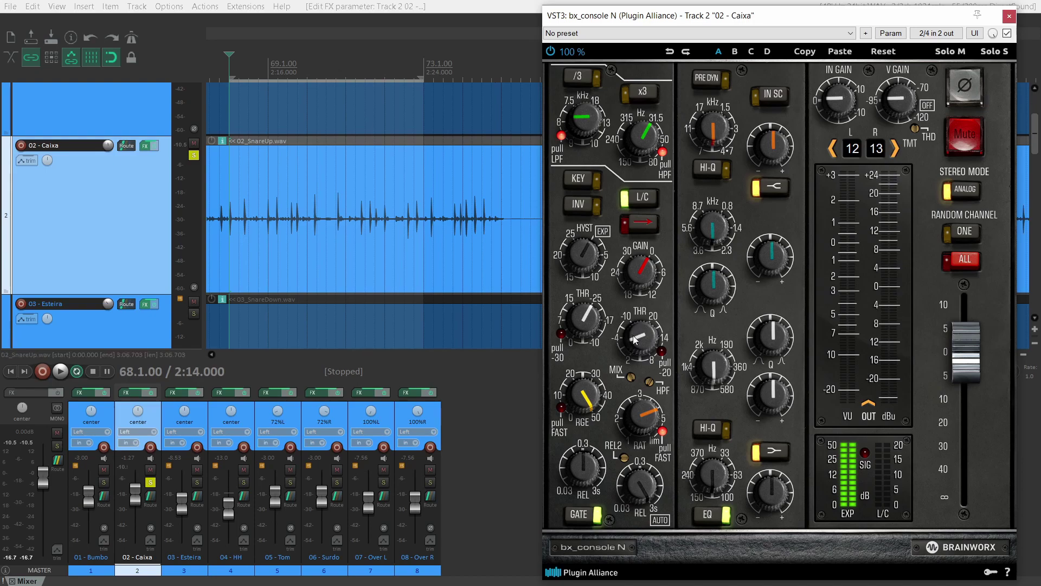
Shrink the track heights to show more of the drum tracks and remove the loop time selection.
{"action": "mouse_move", "coordinate": [637, 277]}
{"action": "scroll", "coordinate": [636, 273], "scroll_direction": "down", "scroll_amount": 2}
{"action": "scroll", "coordinate": [368, 214], "scroll_direction": "down", "scroll_amount": 3, "text": "ctrl"}
{"action": "scroll", "coordinate": [367, 215], "scroll_direction": "down", "scroll_amount": 5, "text": "ctrl"}
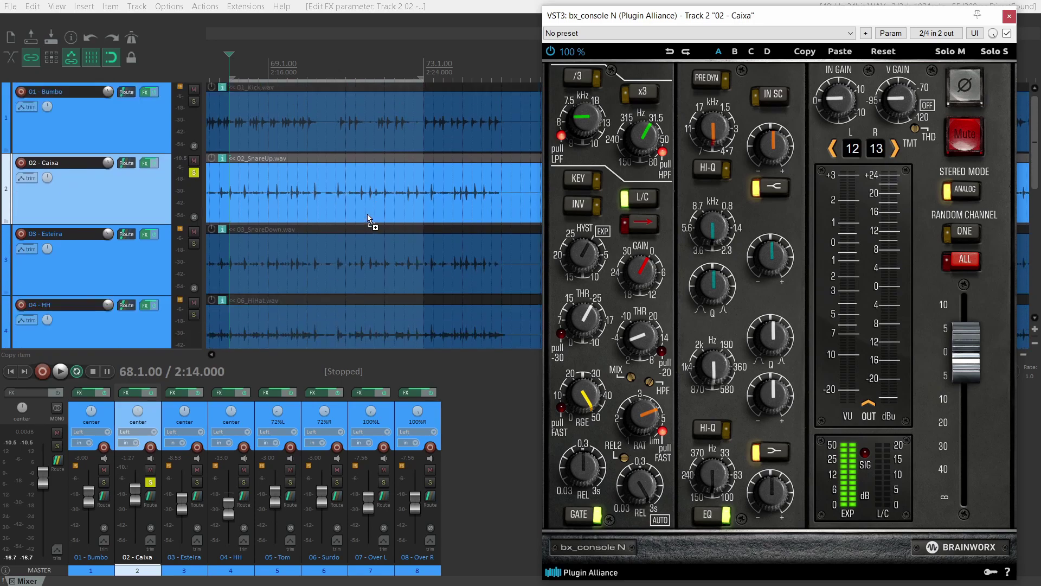
{"action": "left_click", "coordinate": [367, 214]}
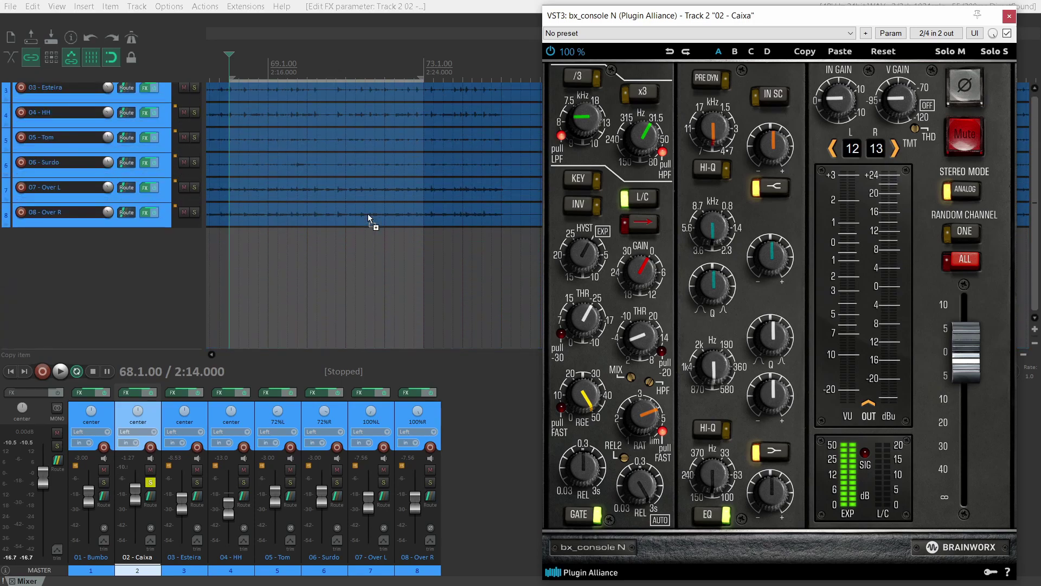
{"action": "scroll", "coordinate": [171, 284], "scroll_direction": "up", "scroll_amount": 2}
{"action": "key", "text": "Escape"}
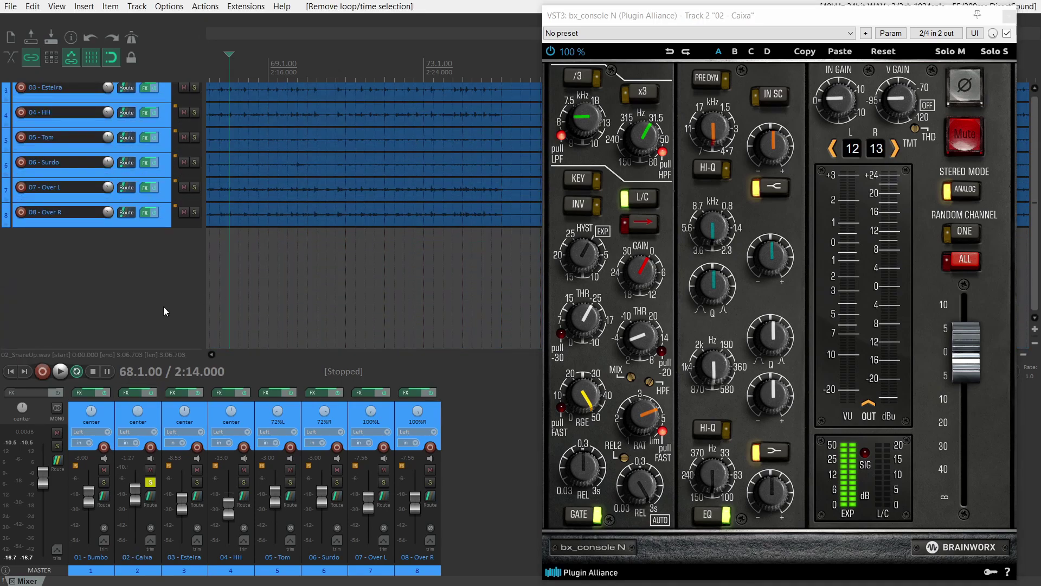
Add a new track above 01 - Bumbo and name it DRUM.
{"action": "double_click", "coordinate": [125, 277]}
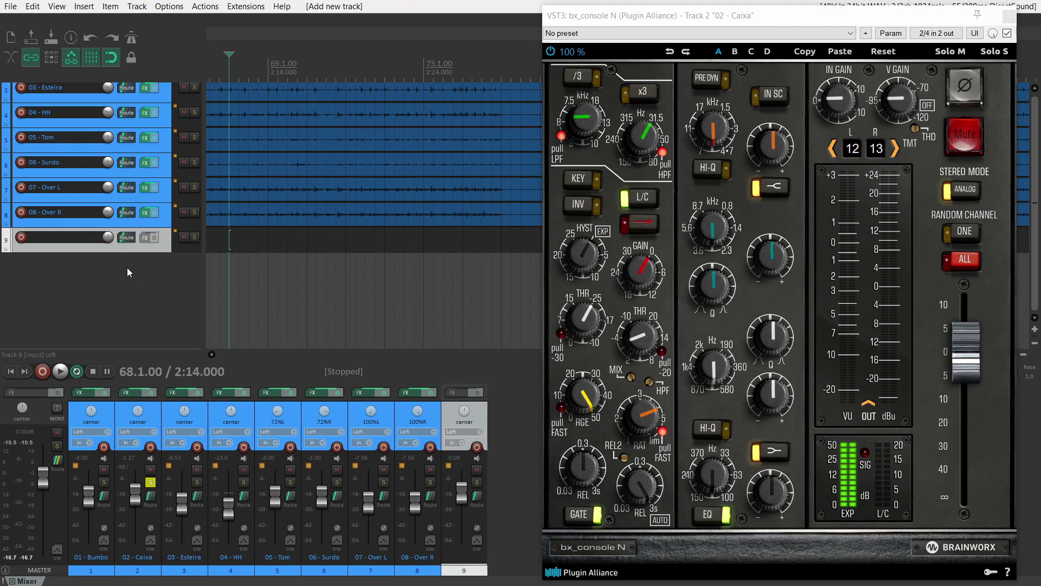
{"action": "scroll", "coordinate": [138, 165], "scroll_direction": "up", "scroll_amount": 3}
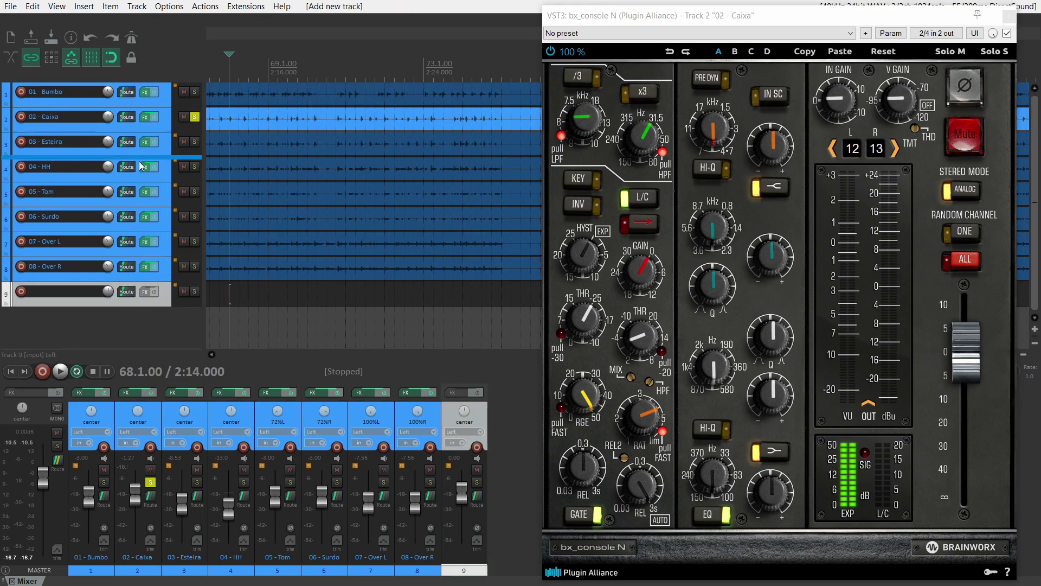
{"action": "left_click_drag", "start_coordinate": [59, 296], "coordinate": [40, 89]}
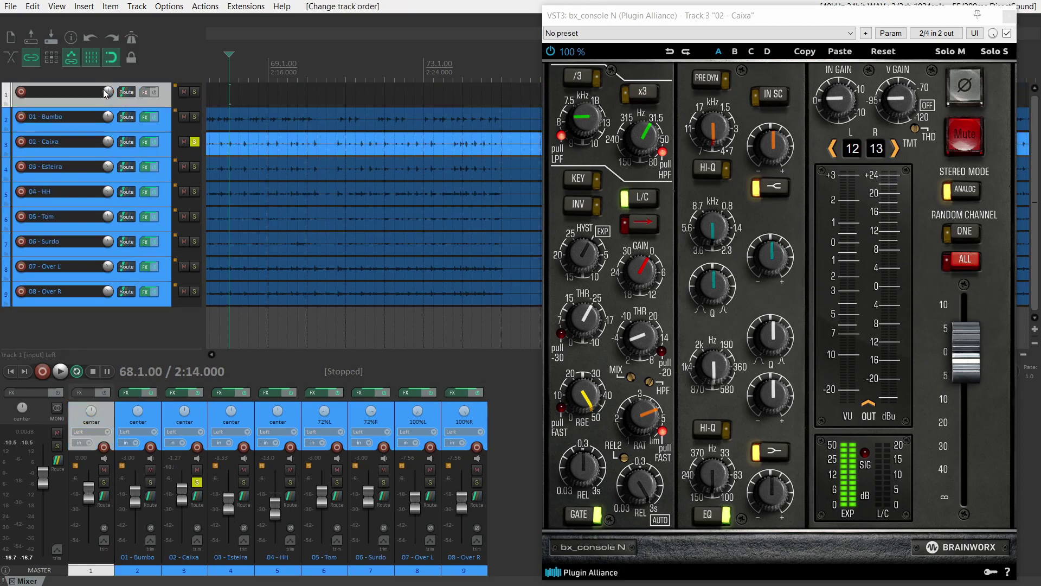
{"action": "double_click", "coordinate": [43, 92]}
{"action": "type", "text": "DRUM"}
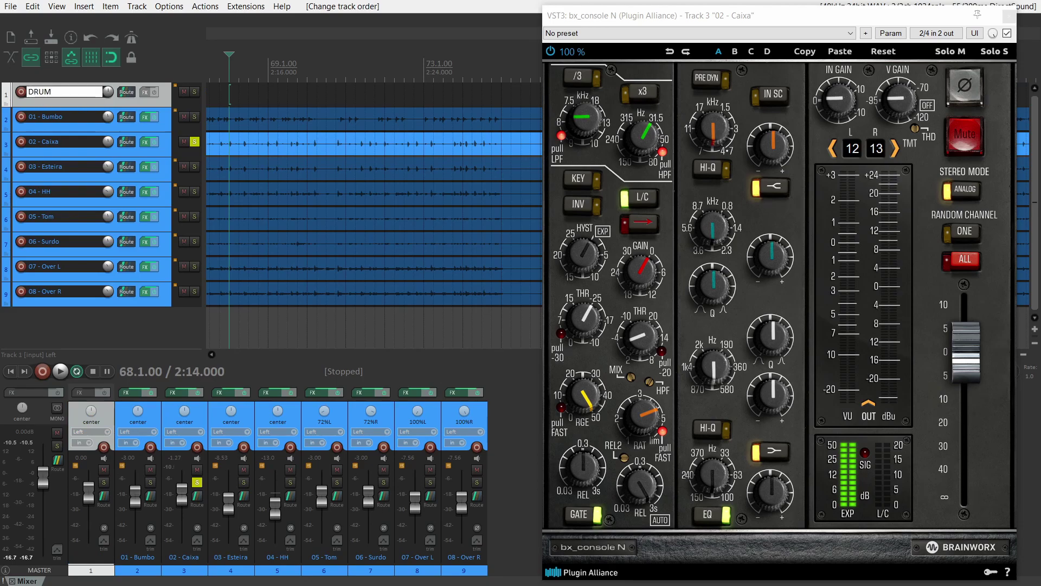
{"action": "key", "text": "Return"}
Color the DRUM track light pink using the first basic color.
{"action": "key", "text": "c"}
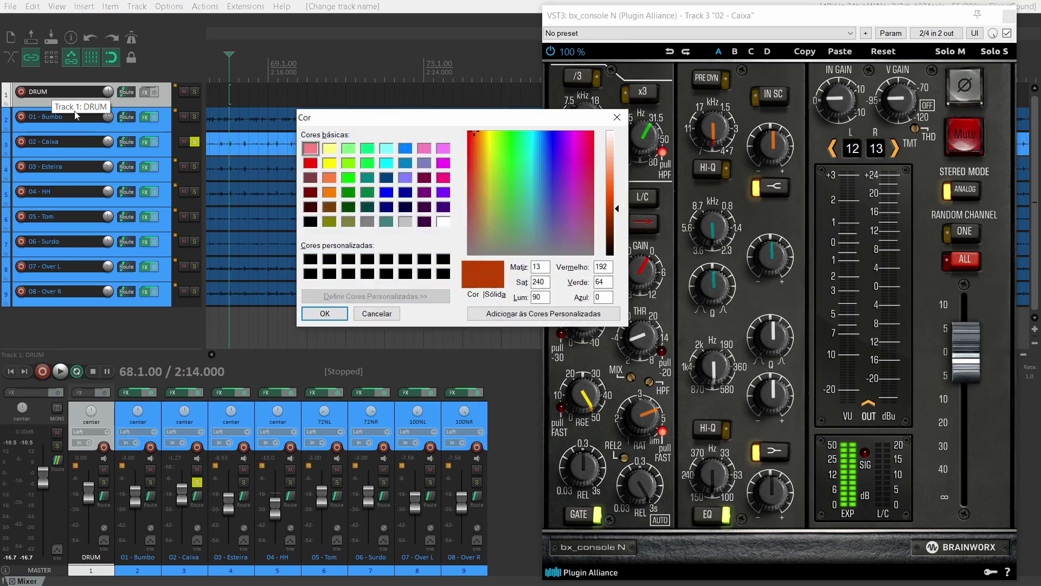
{"action": "left_click", "coordinate": [305, 150]}
{"action": "left_click", "coordinate": [324, 313]}
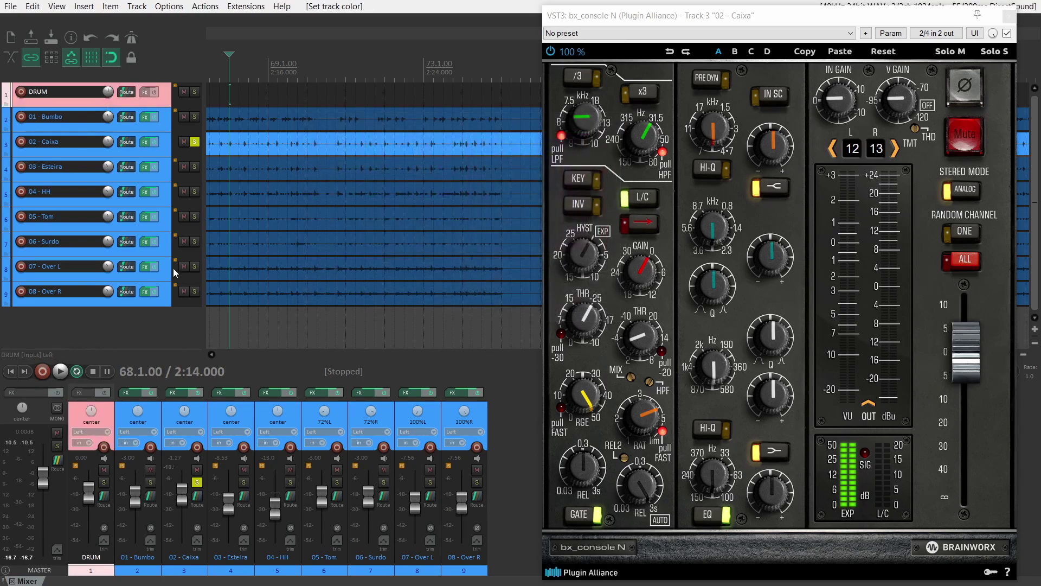
Nest tracks 01 - Bumbo through 08 - Over R inside the DRUM track as its folder children.
{"action": "left_click", "coordinate": [164, 122]}
{"action": "left_click", "coordinate": [165, 288], "text": "shift"}
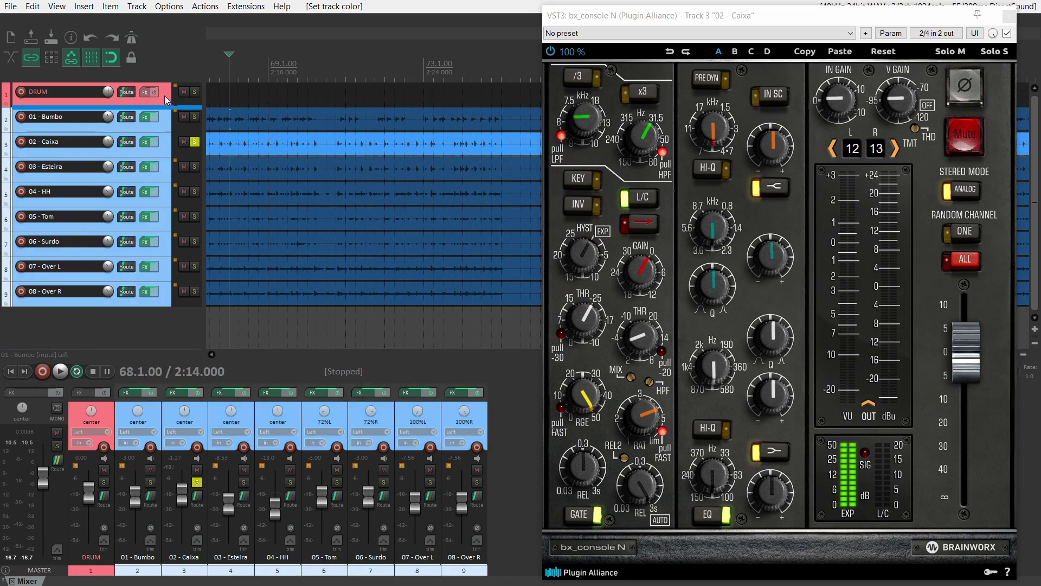
{"action": "left_click_drag", "start_coordinate": [165, 96], "coordinate": [165, 96]}
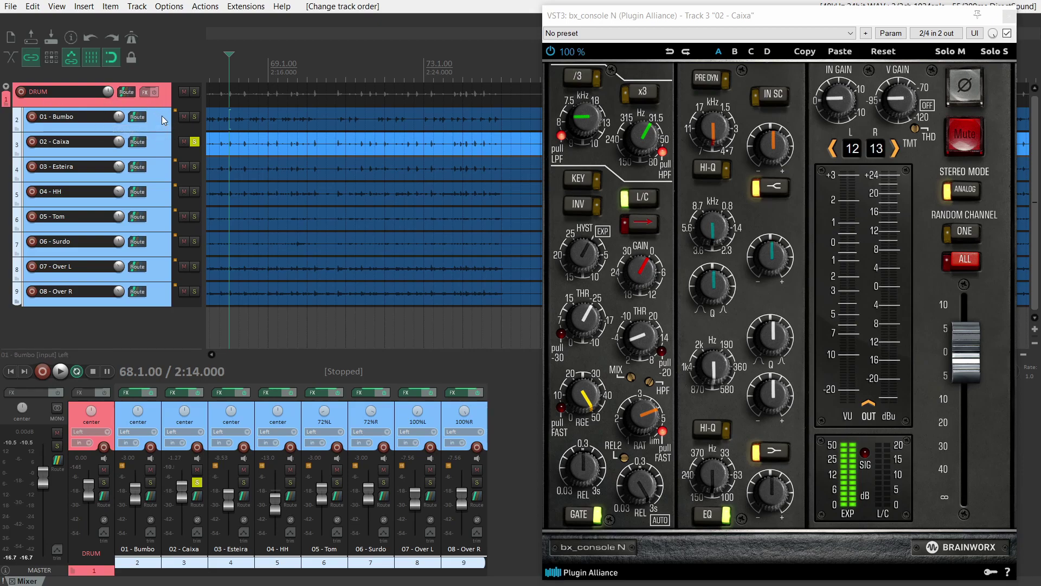
{"action": "key", "text": "ctrl+z"}
{"action": "left_click_drag", "start_coordinate": [163, 121], "coordinate": [81, 113]}
{"action": "left_click_drag", "start_coordinate": [16, 108], "coordinate": [45, 101]}
Filter the plugin list by BX and add VST3 bx_console N to the DRUM folder track.
{"action": "left_click", "coordinate": [145, 92]}
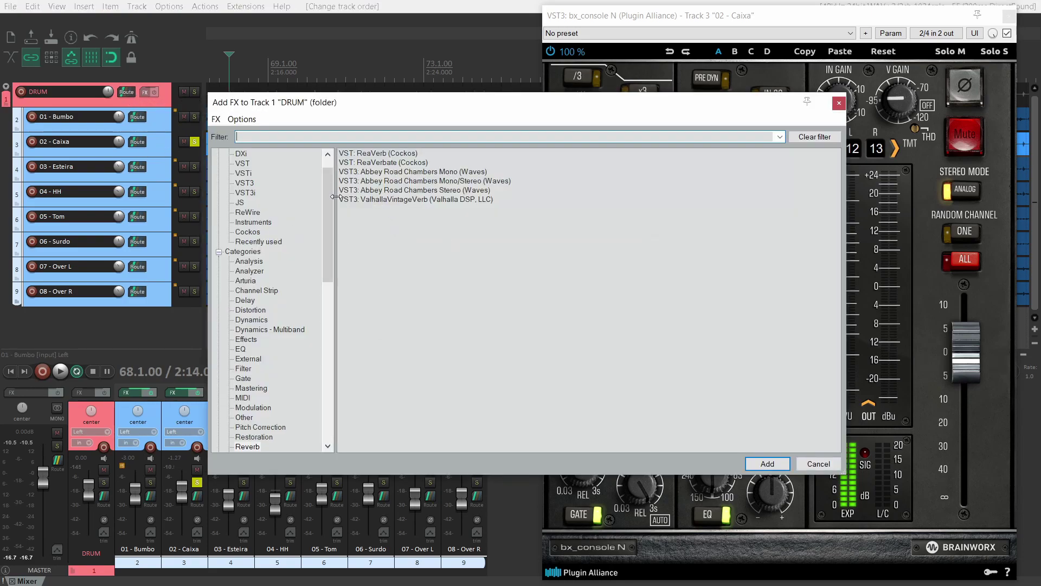
{"action": "scroll", "coordinate": [271, 340], "scroll_direction": "up", "scroll_amount": 1}
{"action": "left_click", "coordinate": [246, 154]}
{"action": "left_click", "coordinate": [258, 137]}
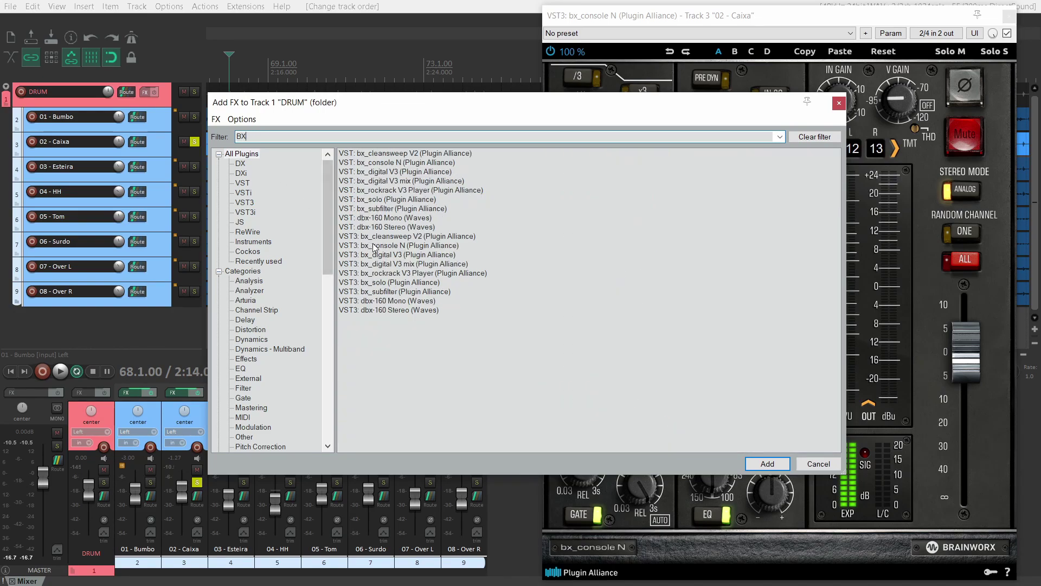
{"action": "double_click", "coordinate": [394, 247]}
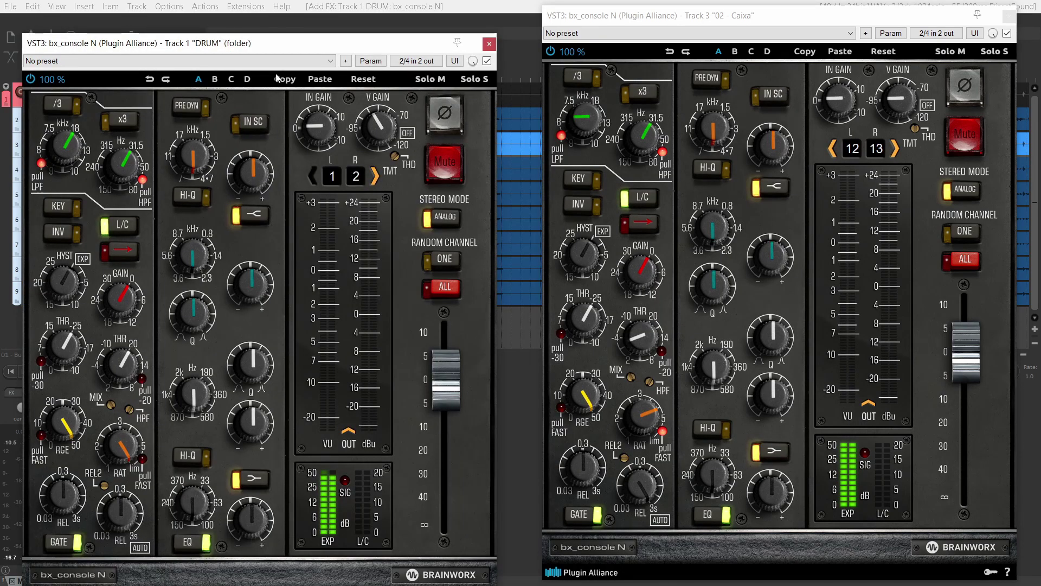
Leave only the DRUM plugin window open beside the track list and unsolo 02 - Caixa.
{"action": "left_click_drag", "start_coordinate": [275, 43], "coordinate": [337, 31]}
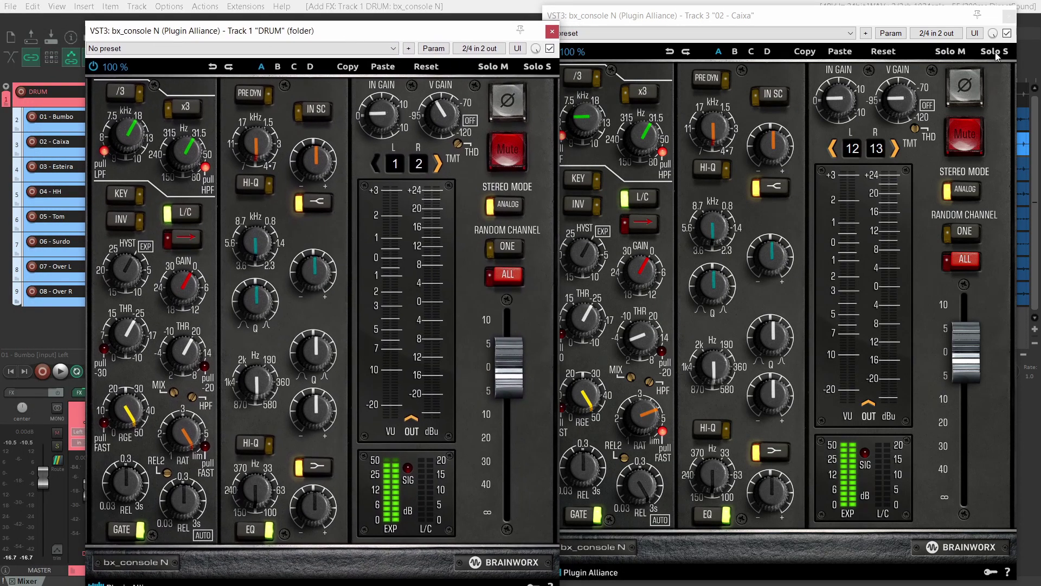
{"action": "left_click", "coordinate": [1009, 16]}
{"action": "left_click_drag", "start_coordinate": [430, 32], "coordinate": [877, 25]}
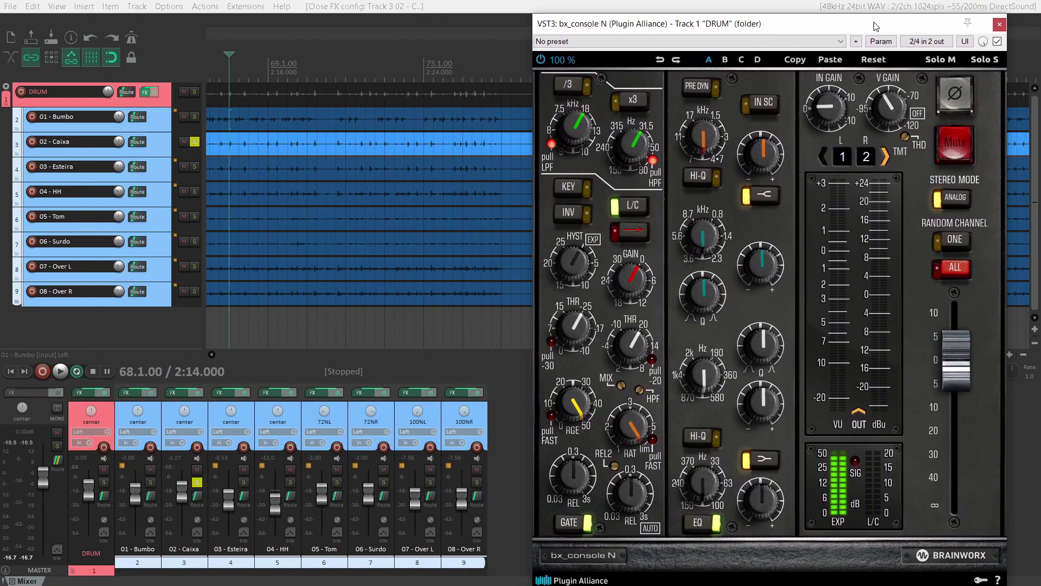
{"action": "left_click", "coordinate": [193, 142]}
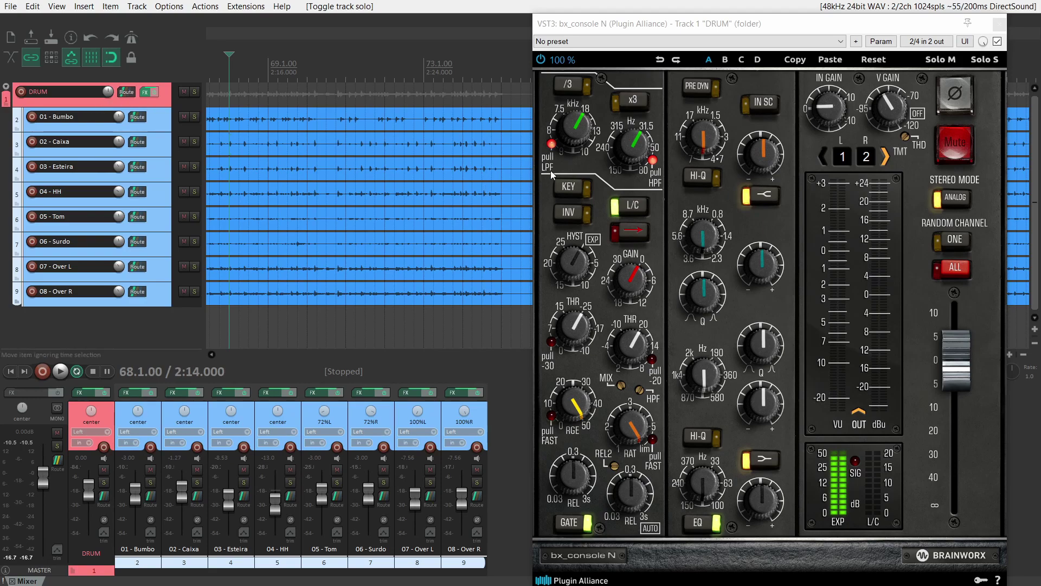
Switch off the low-pass filter, high-pass filter and gate in the DRUM channel strip.
{"action": "left_click", "coordinate": [552, 144]}
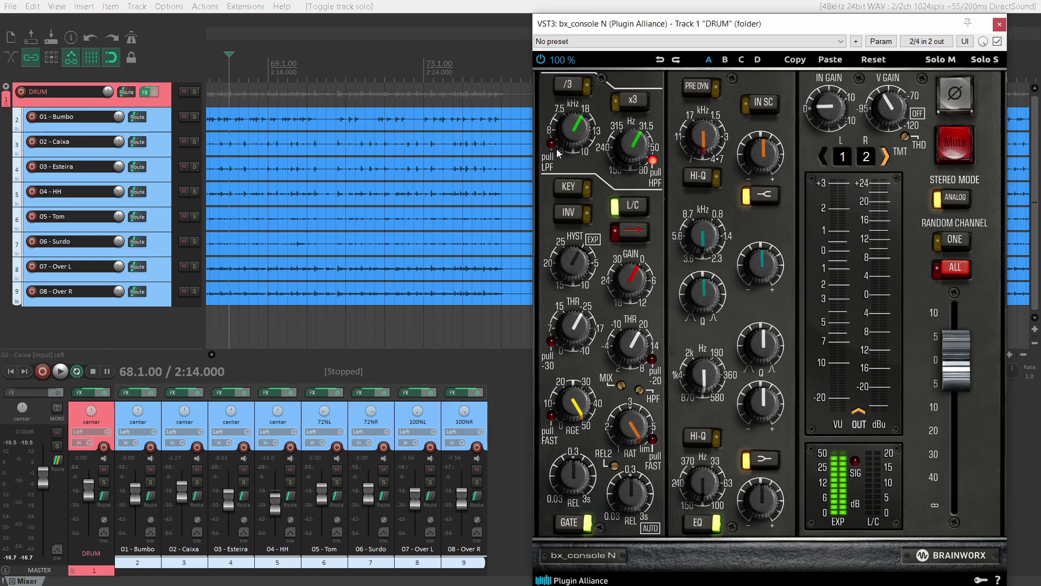
{"action": "left_click", "coordinate": [652, 161]}
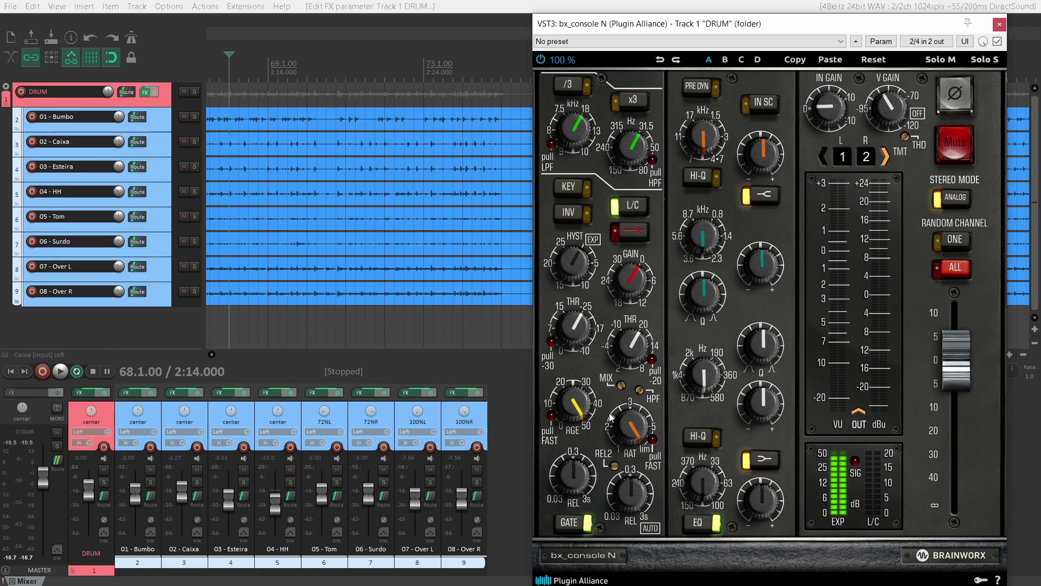
{"action": "left_click", "coordinate": [578, 521]}
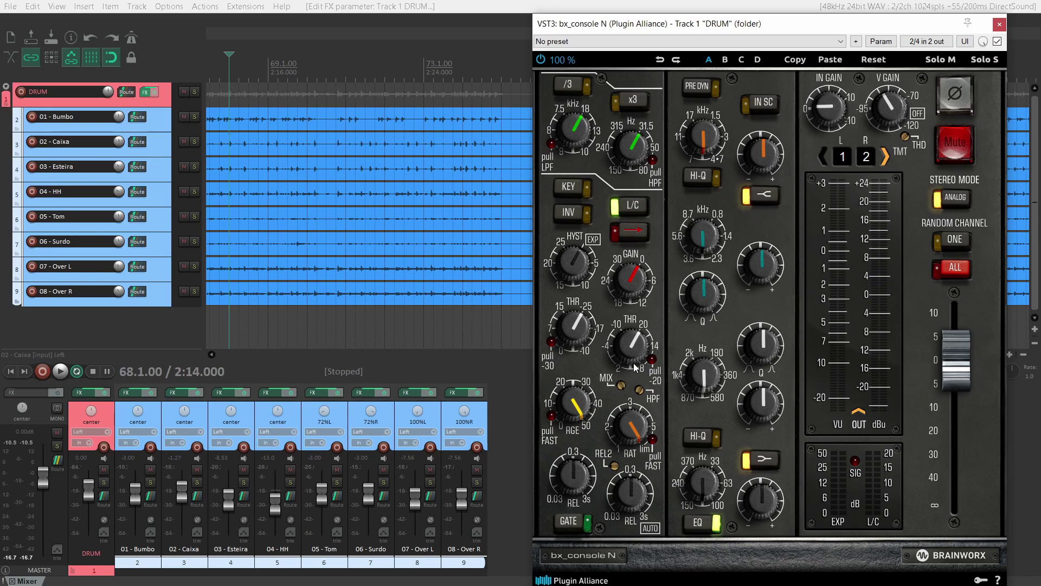
Adjust the DRUM compressor ratio and lower its threshold to -1.0 dB while the drums play.
{"action": "left_click_drag", "start_coordinate": [635, 367], "coordinate": [638, 352]}
{"action": "scroll", "coordinate": [636, 356], "scroll_direction": "down", "scroll_amount": 3}
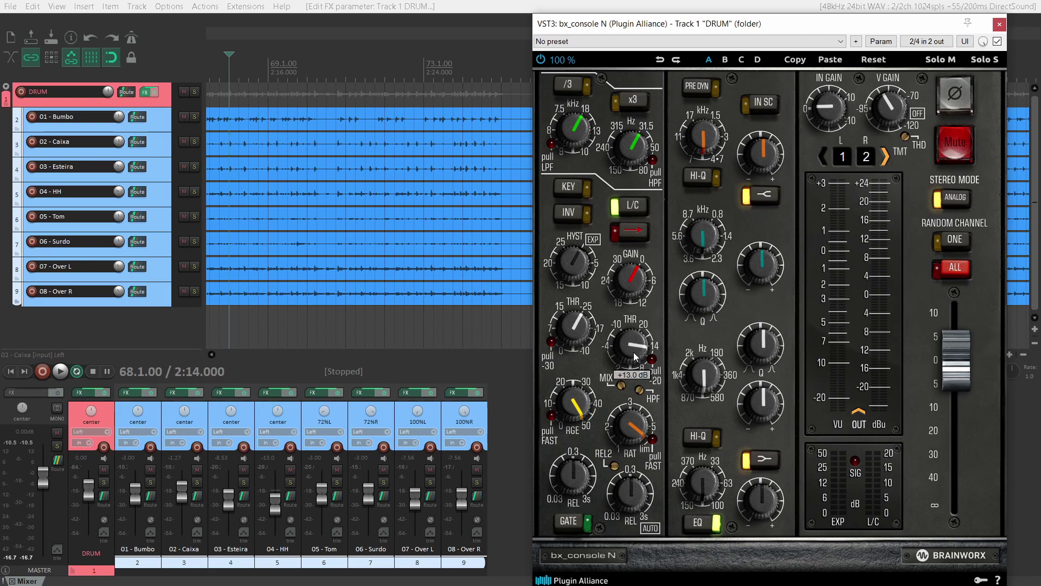
{"action": "key", "text": "space"}
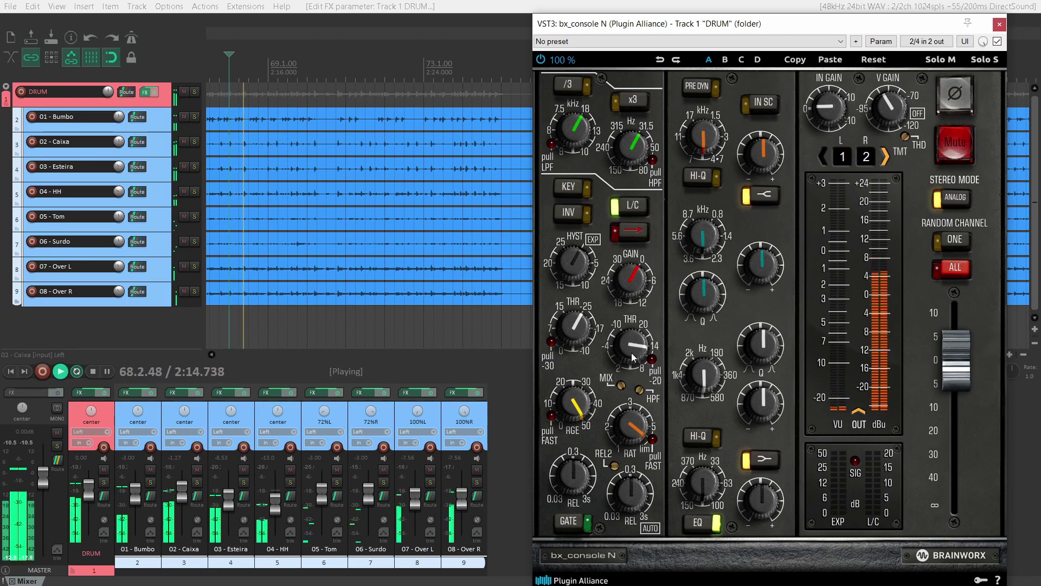
{"action": "scroll", "coordinate": [634, 356], "scroll_direction": "down", "scroll_amount": 5}
{"action": "scroll", "coordinate": [633, 357], "scroll_direction": "down", "scroll_amount": 9}
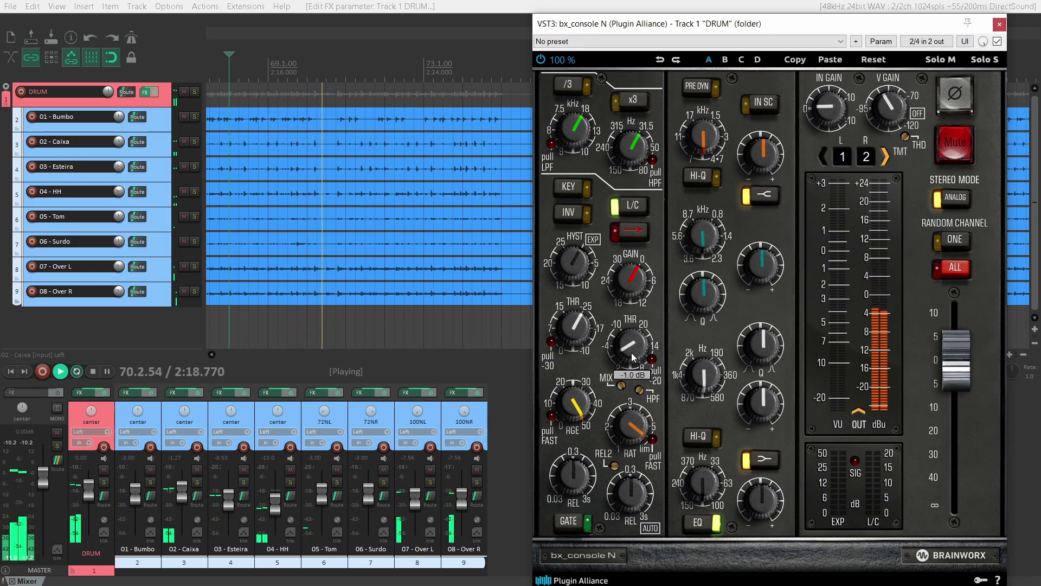
Set the DRUM compressor release to Auto, lower the threshold to about -6 dB, and stop playback.
{"action": "scroll", "coordinate": [634, 497], "scroll_direction": "up", "scroll_amount": 3}
{"action": "scroll", "coordinate": [635, 498], "scroll_direction": "up", "scroll_amount": 3}
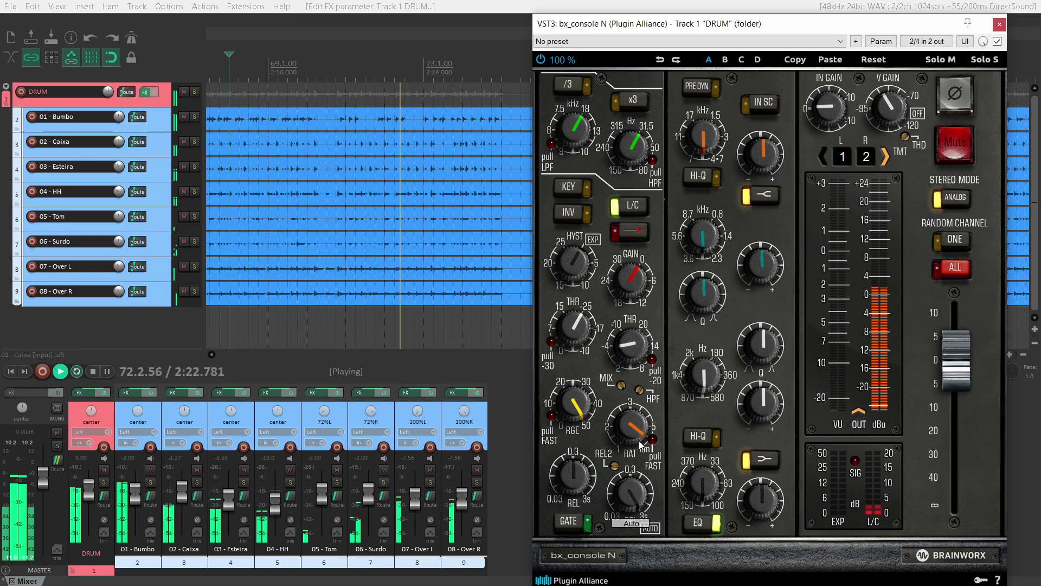
{"action": "scroll", "coordinate": [629, 344], "scroll_direction": "down", "scroll_amount": 6}
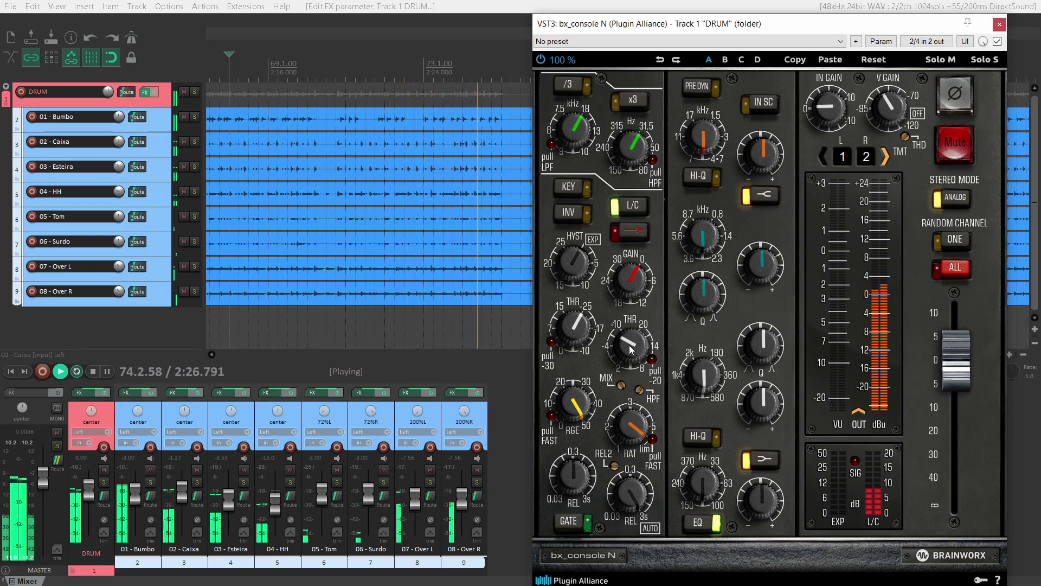
{"action": "key", "text": "space"}
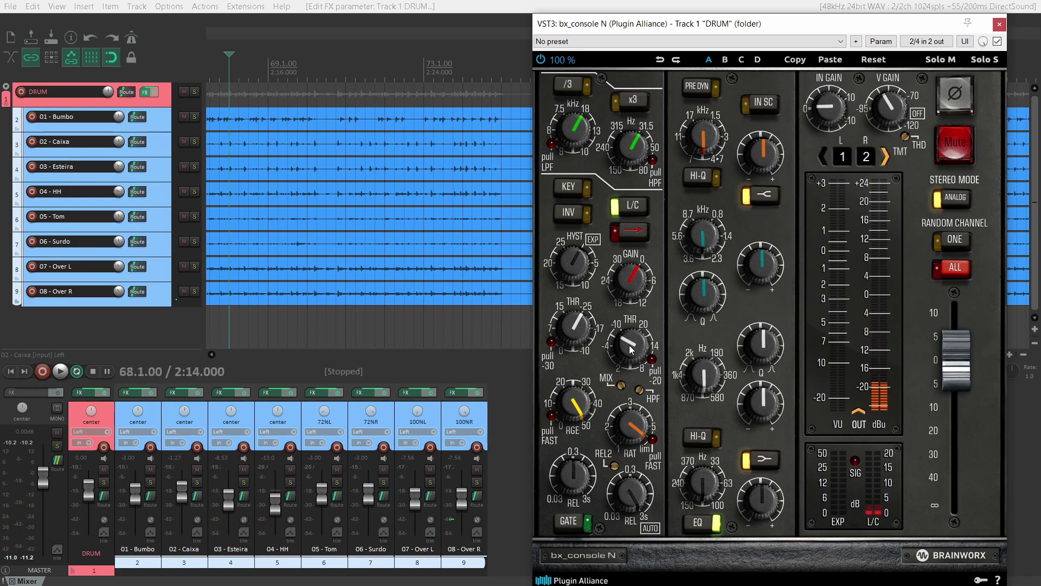
Place the edit cursor at 17.1.00 and play the drum mix from there.
{"action": "scroll", "coordinate": [403, 232], "scroll_direction": "down", "scroll_amount": 5}
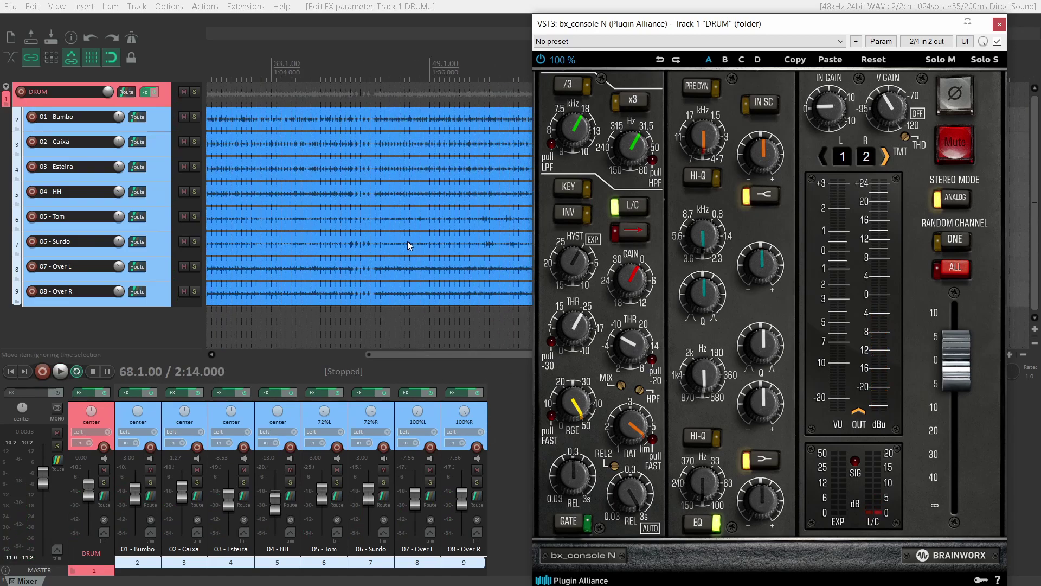
{"action": "left_click", "coordinate": [319, 106]}
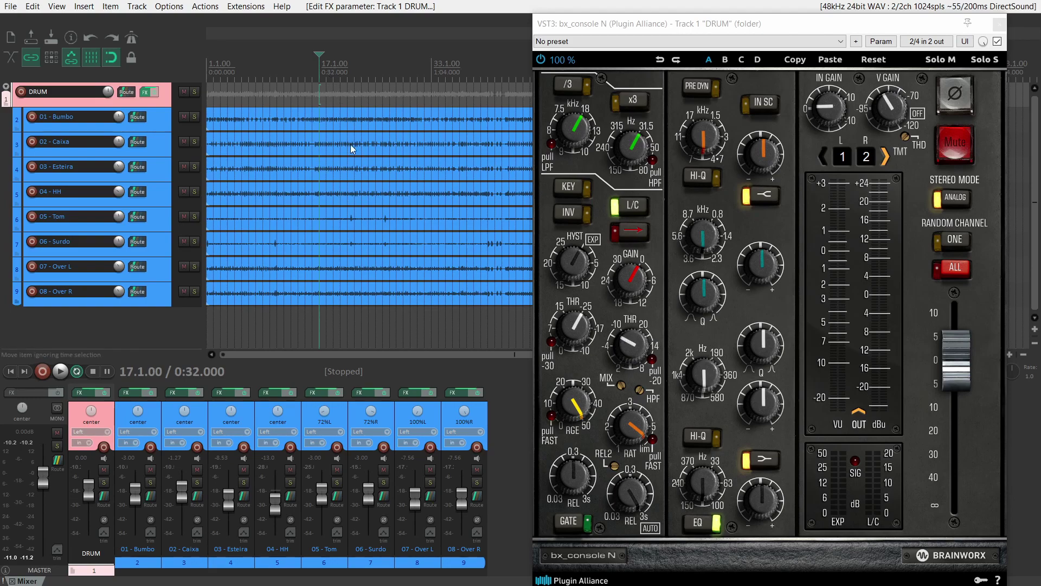
{"action": "key", "text": "space"}
Lower the DRUM compressor threshold to about -8 dB and reduce its mix to 60% and slightly below during playback.
{"action": "mouse_move", "coordinate": [626, 349]}
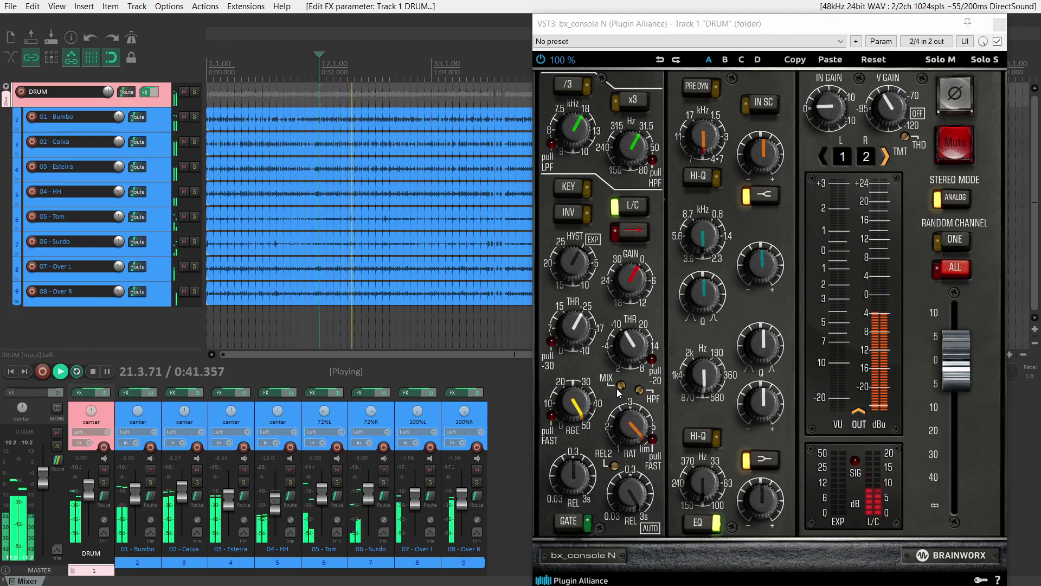
{"action": "mouse_move", "coordinate": [623, 390]}
{"action": "scroll", "coordinate": [623, 390], "scroll_direction": "down", "scroll_amount": 2}
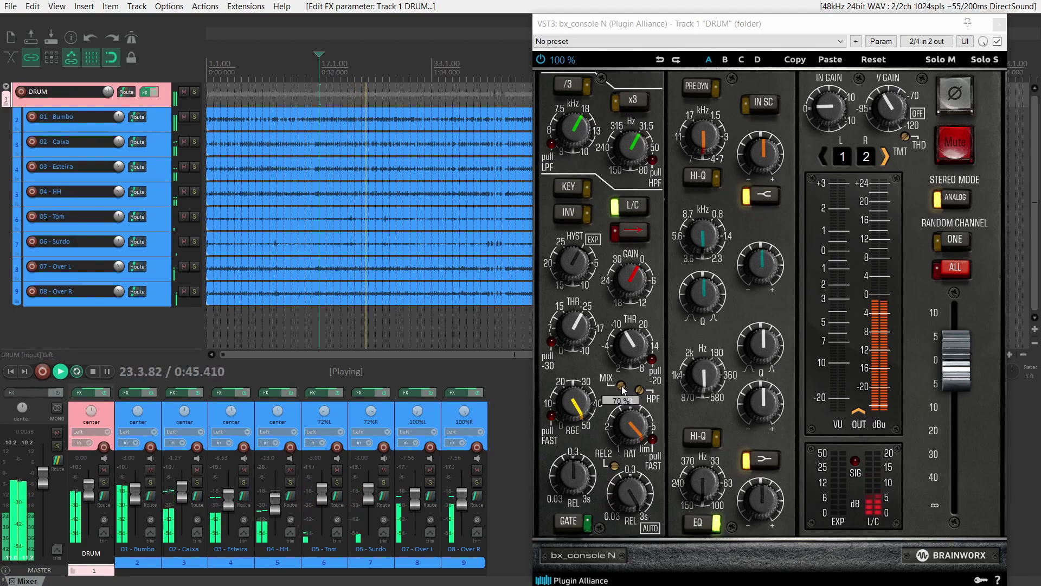
{"action": "scroll", "coordinate": [623, 390], "scroll_direction": "down", "scroll_amount": 3}
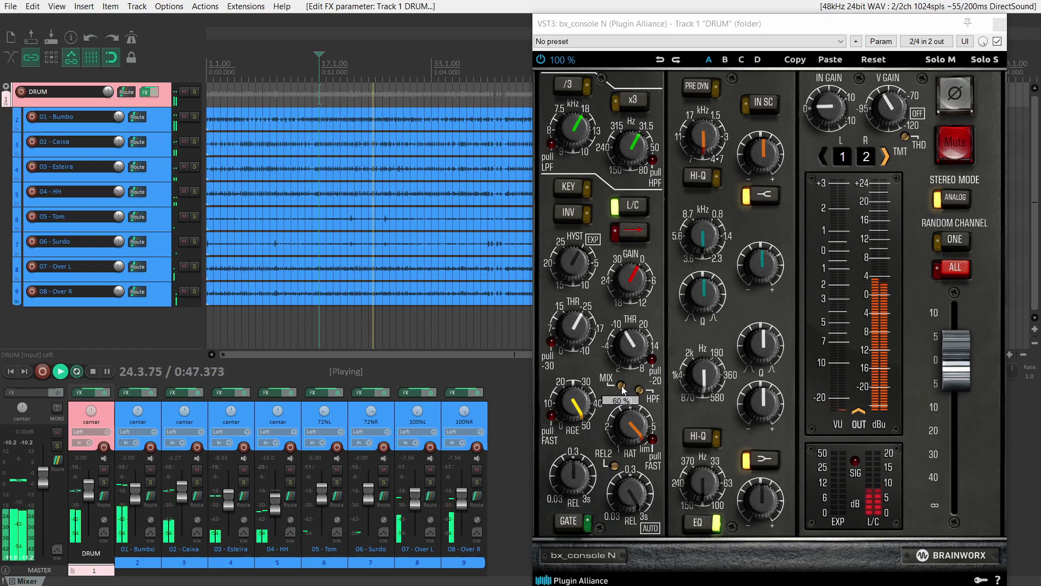
{"action": "scroll", "coordinate": [623, 389], "scroll_direction": "down", "scroll_amount": 3}
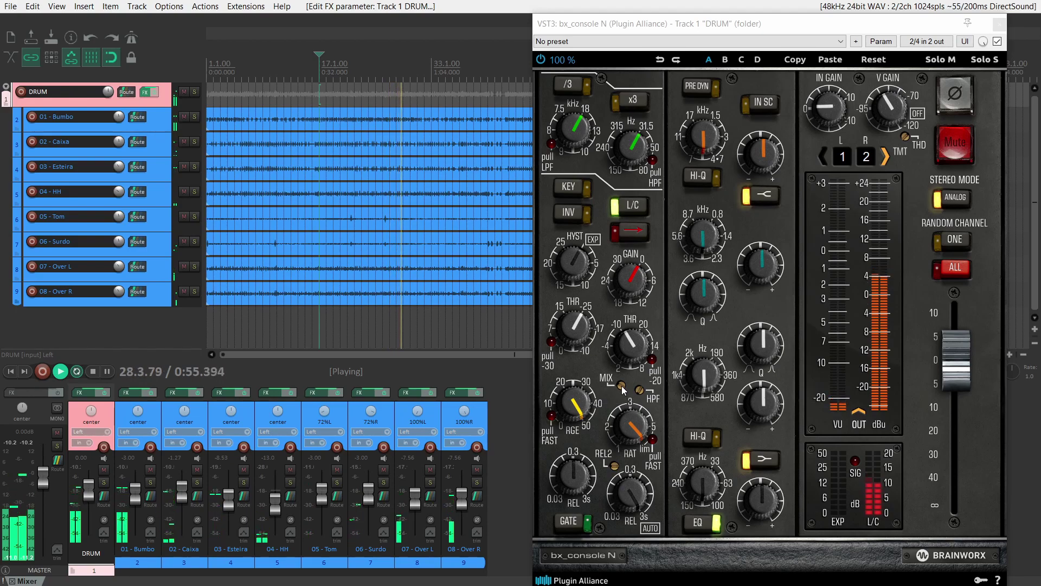
Replay the drums from 17.1.00, comparing the DRUM compressor bypassed and engaged, and raise its gain to about 2 dB.
{"action": "key", "text": "space"}
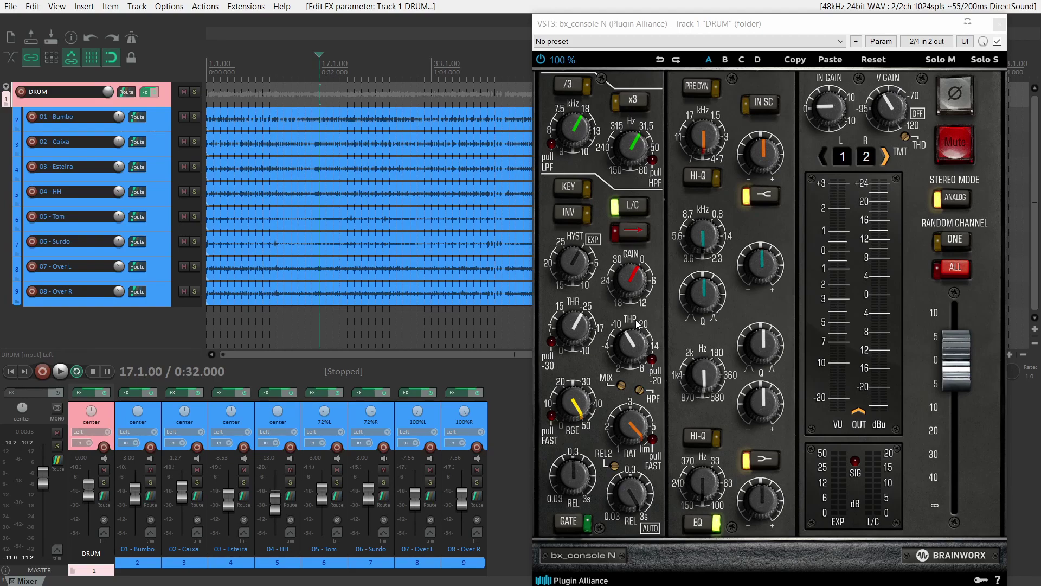
{"action": "key", "text": "space"}
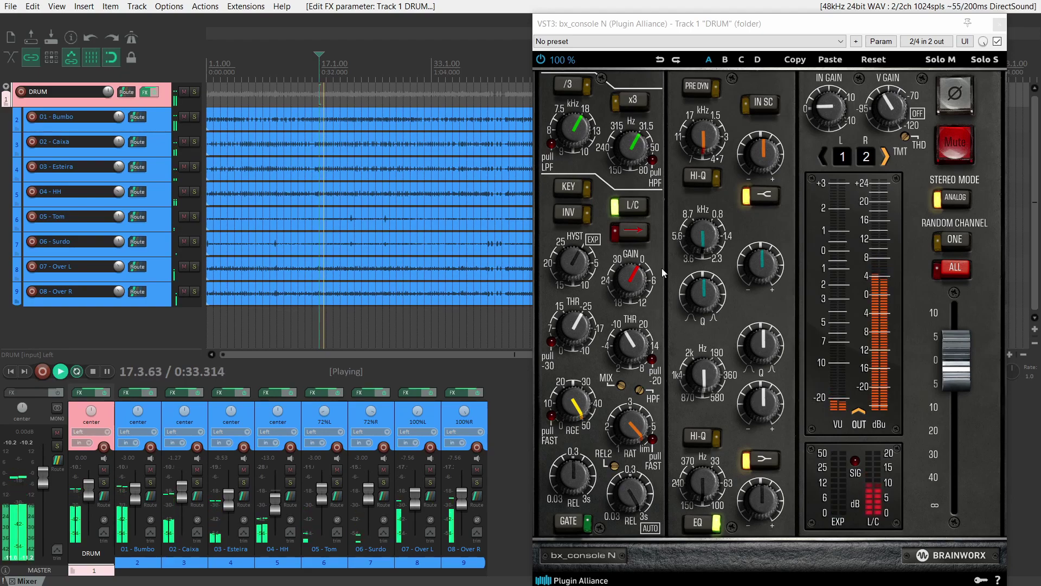
{"action": "left_click", "coordinate": [637, 209]}
{"action": "left_click", "coordinate": [638, 209]}
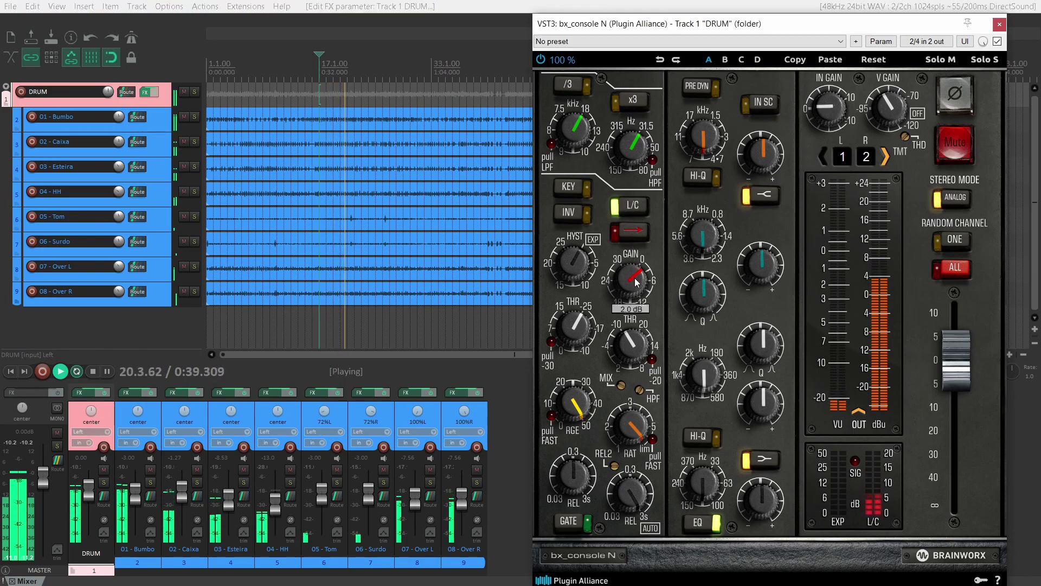
Switch the DRUM limiter/compressor section off and on repeatedly during playback to compare the drums with and without parallel compression.
{"action": "left_click", "coordinate": [635, 210]}
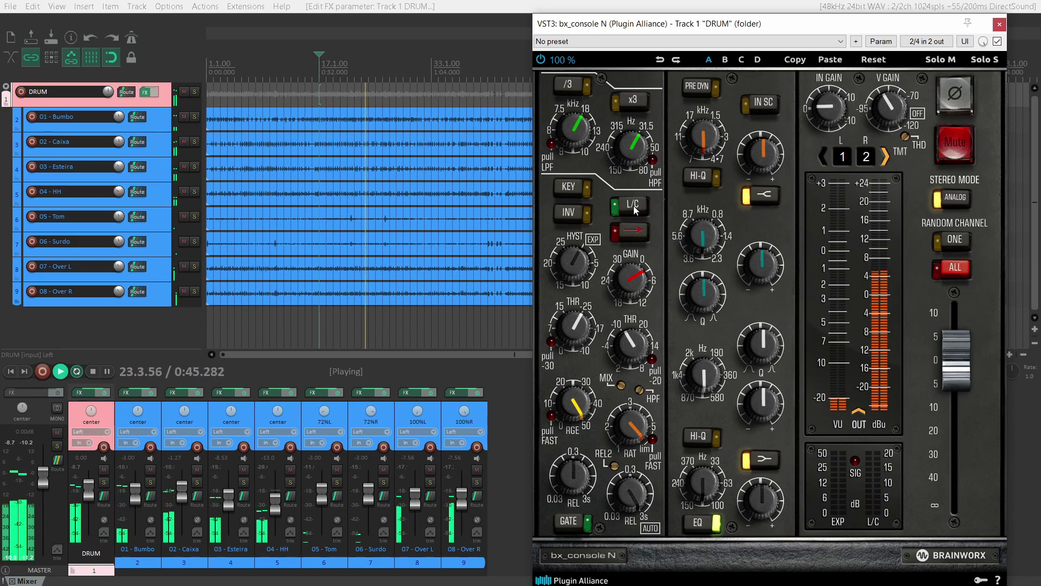
{"action": "left_click", "coordinate": [636, 210]}
{"action": "mouse_move", "coordinate": [619, 385]}
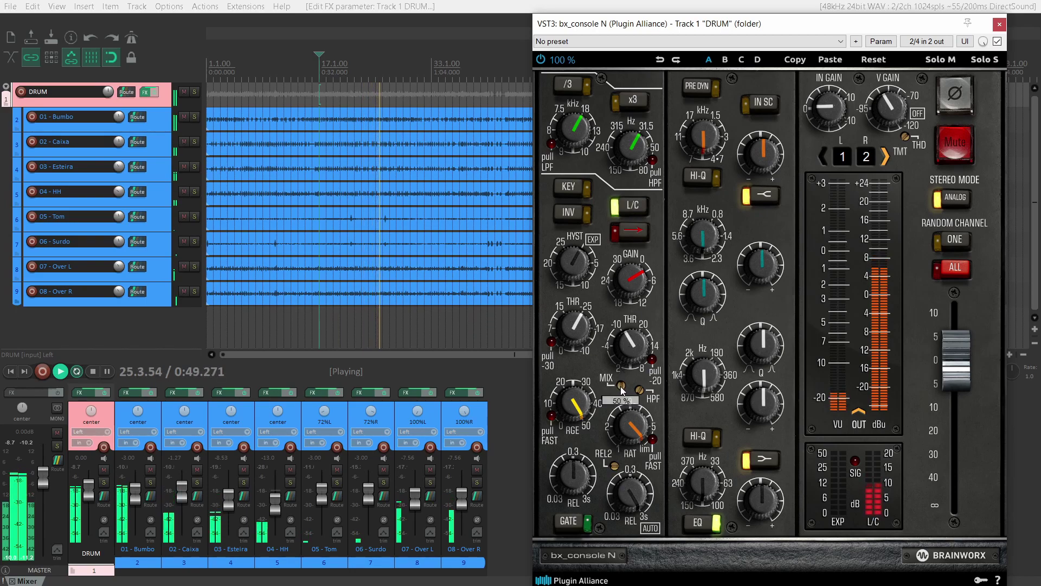
{"action": "left_click", "coordinate": [635, 210]}
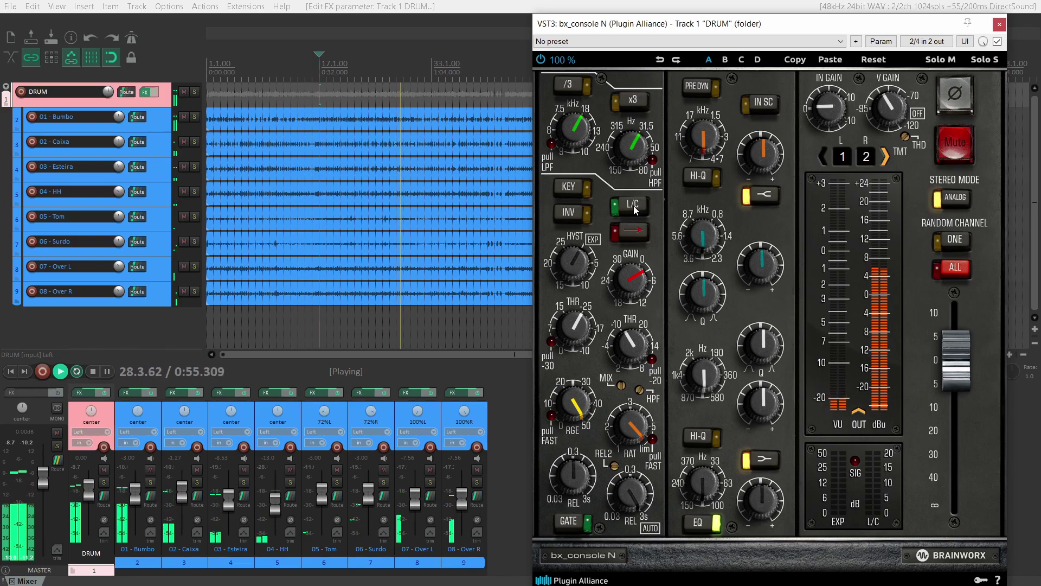
{"action": "left_click", "coordinate": [634, 208]}
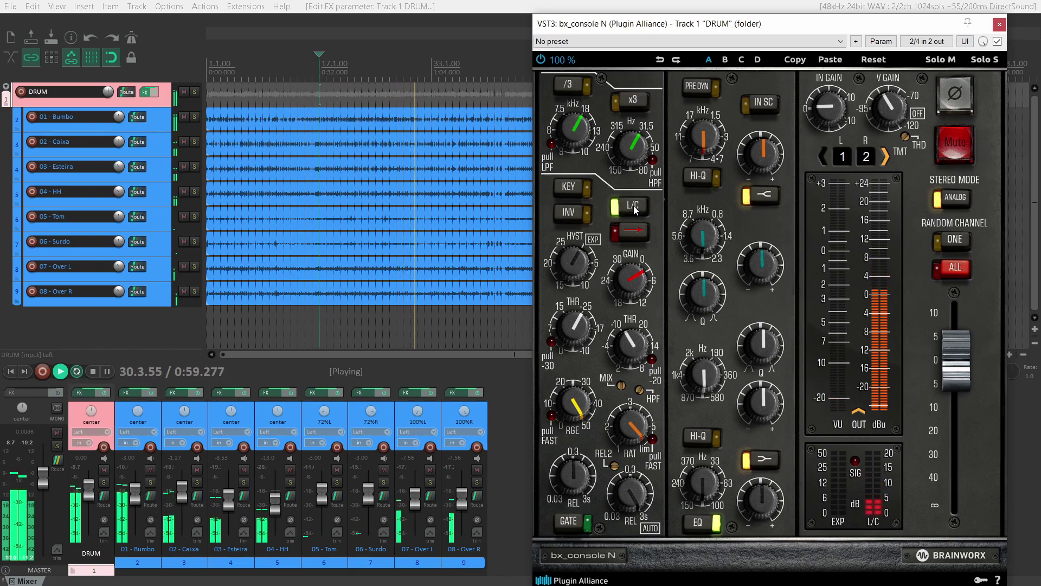
{"action": "left_click", "coordinate": [633, 206]}
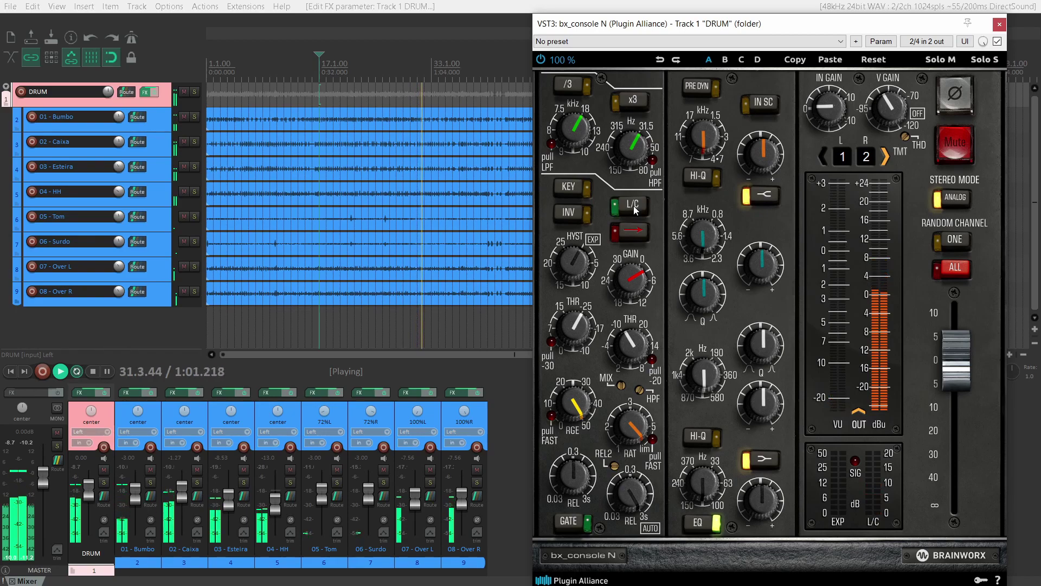
{"action": "left_click", "coordinate": [634, 207]}
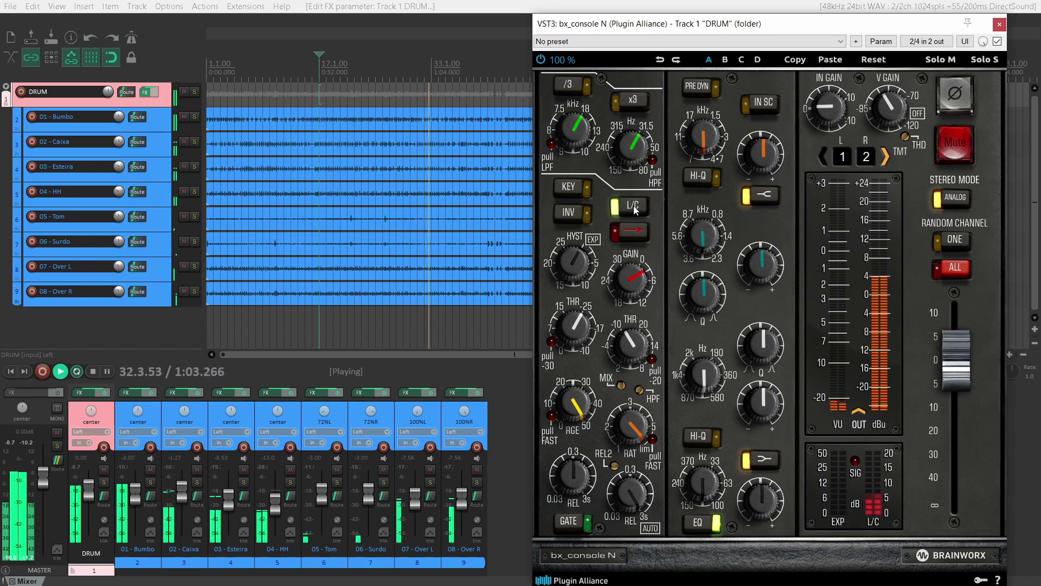
{"action": "left_click", "coordinate": [634, 208]}
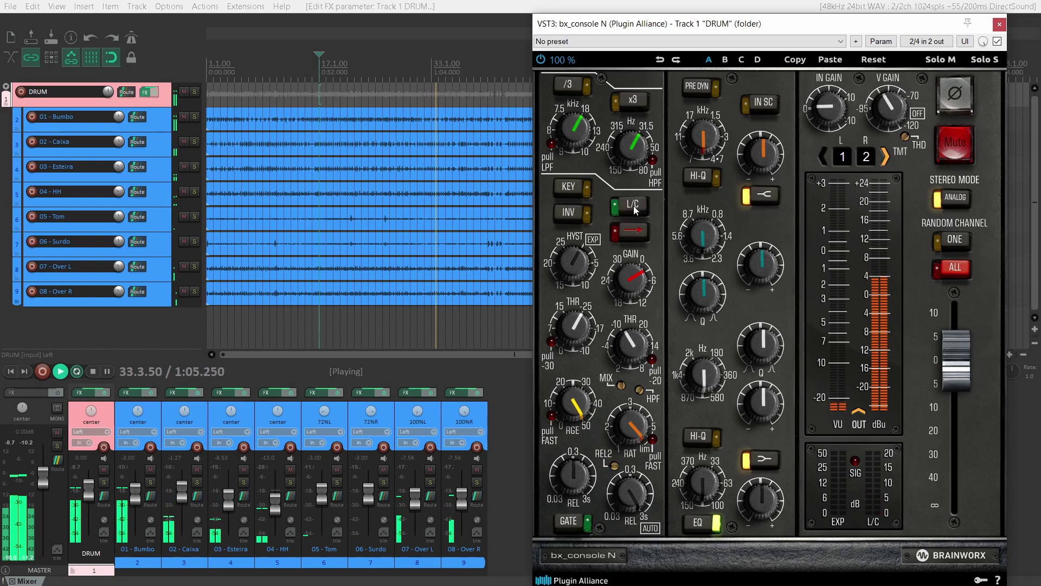
Stop playback, re-enable the DRUM limiter/compressor section and check its mix setting.
{"action": "key", "text": "space"}
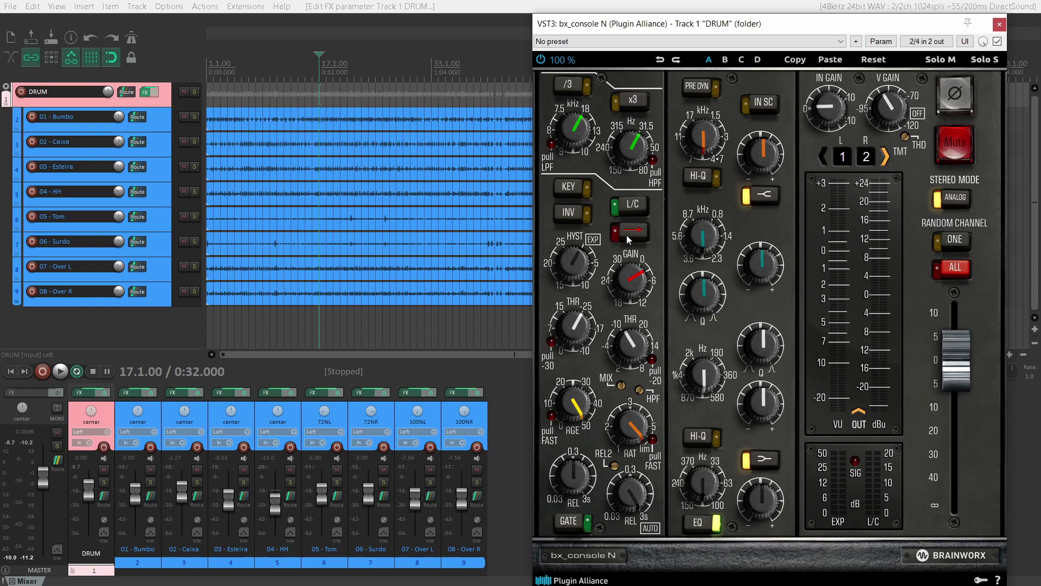
{"action": "left_click", "coordinate": [633, 209]}
{"action": "mouse_move", "coordinate": [623, 386]}
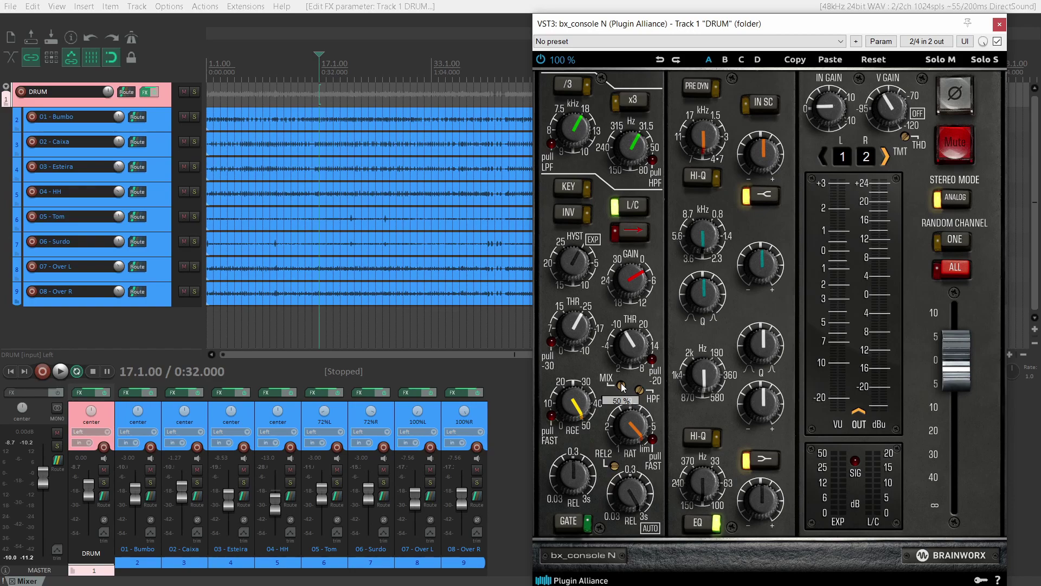